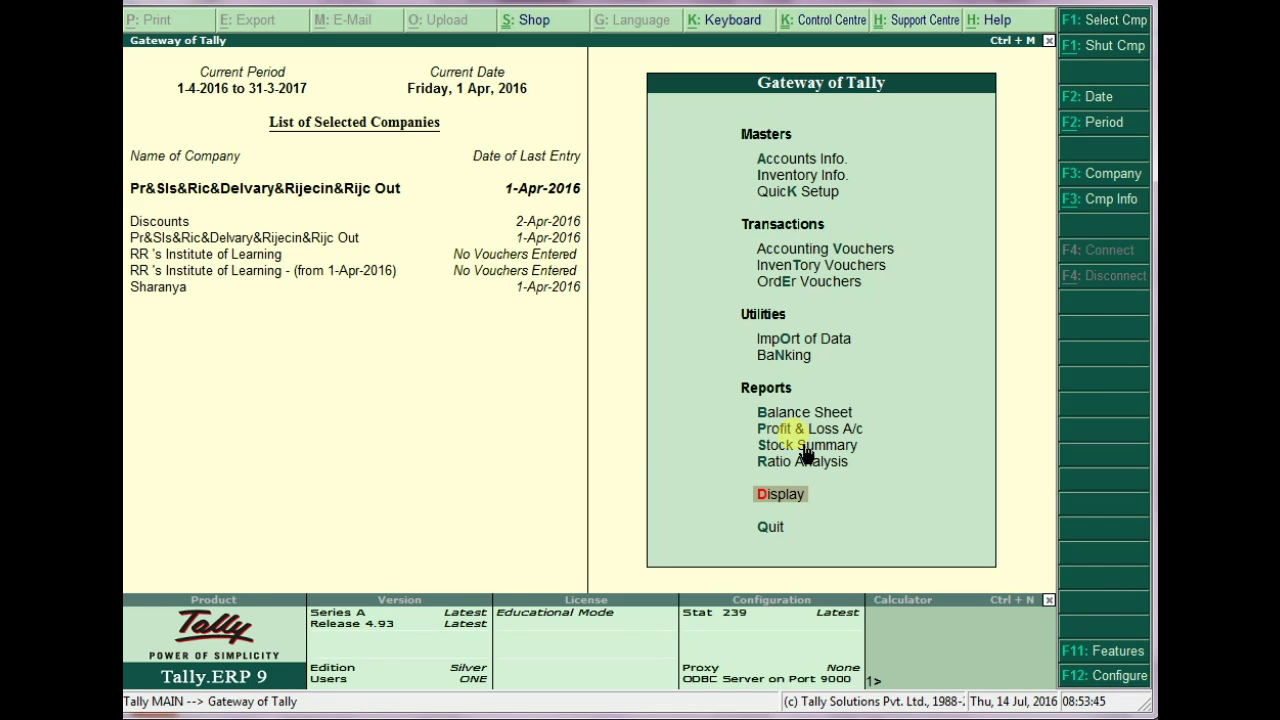
# Open the Balance Sheet report from Gateway of Tally.
pyautogui.press('b')
pyautogui.press('Return')
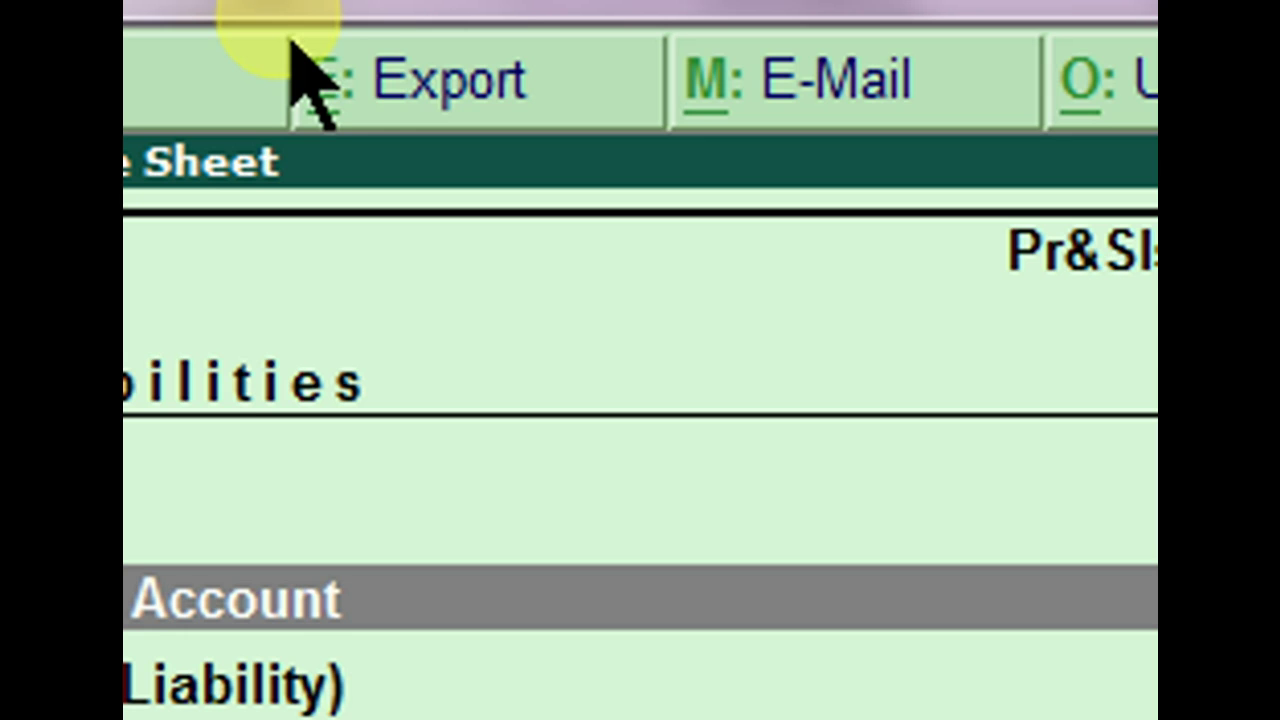
# Open the Balance Sheet export settings and choose Excel (Spreadsheet) format.
pyautogui.click(216, 11)
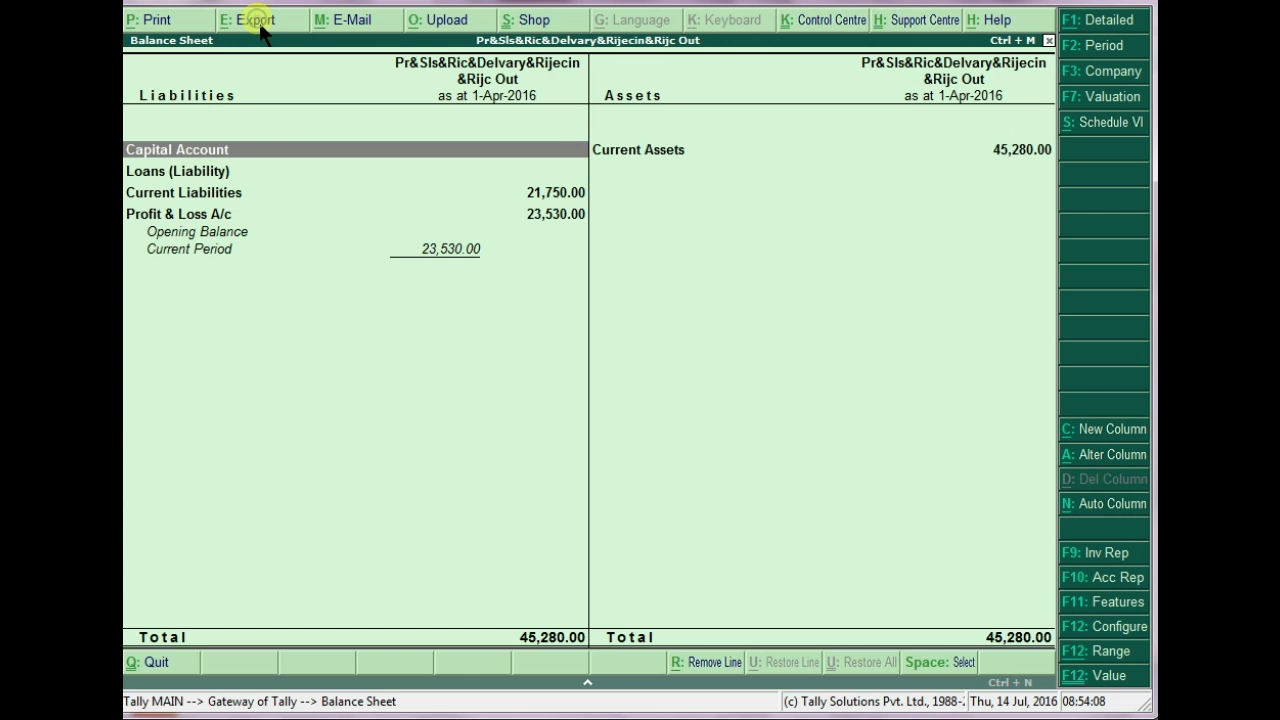
pyautogui.click(259, 26)
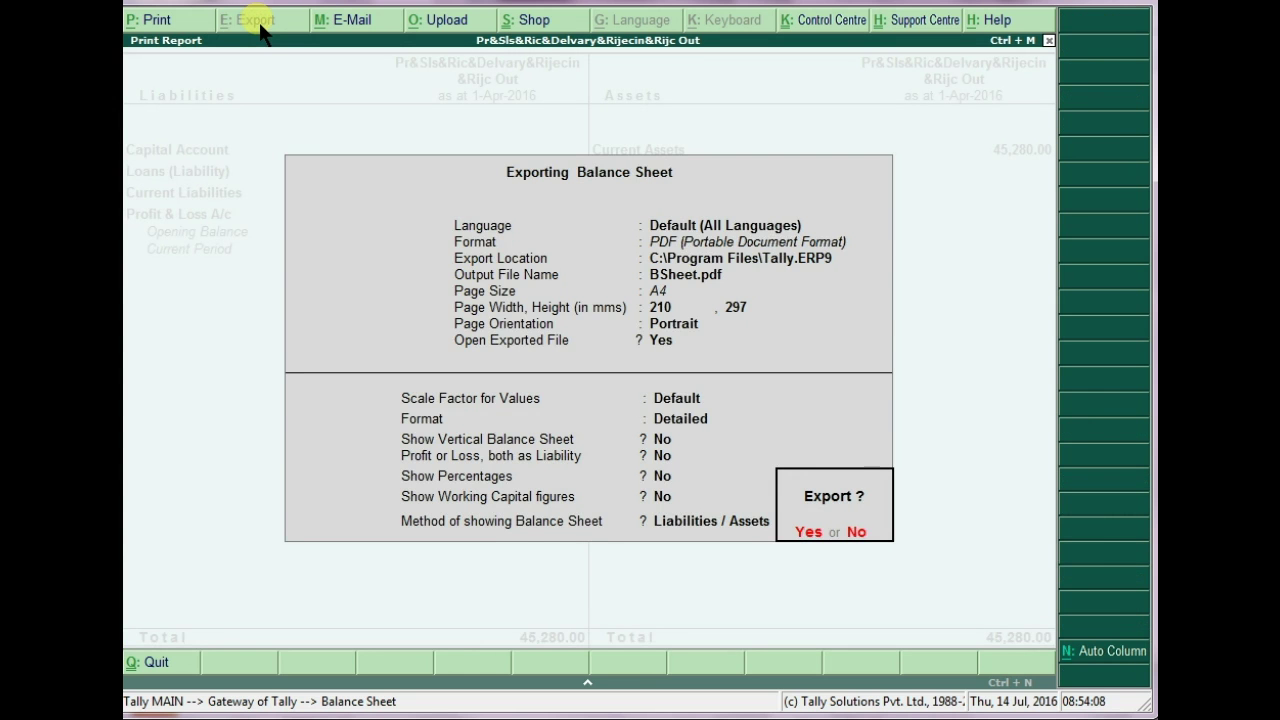
pyautogui.click(860, 536)
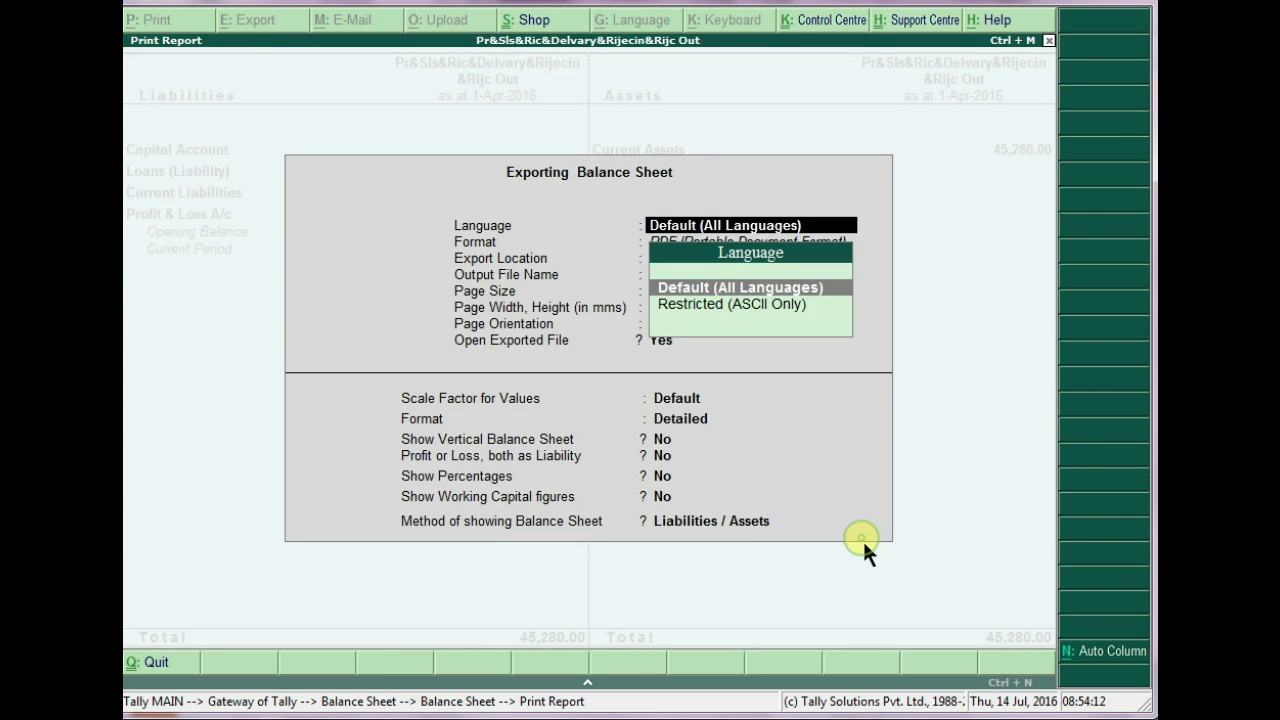
pyautogui.click(686, 295)
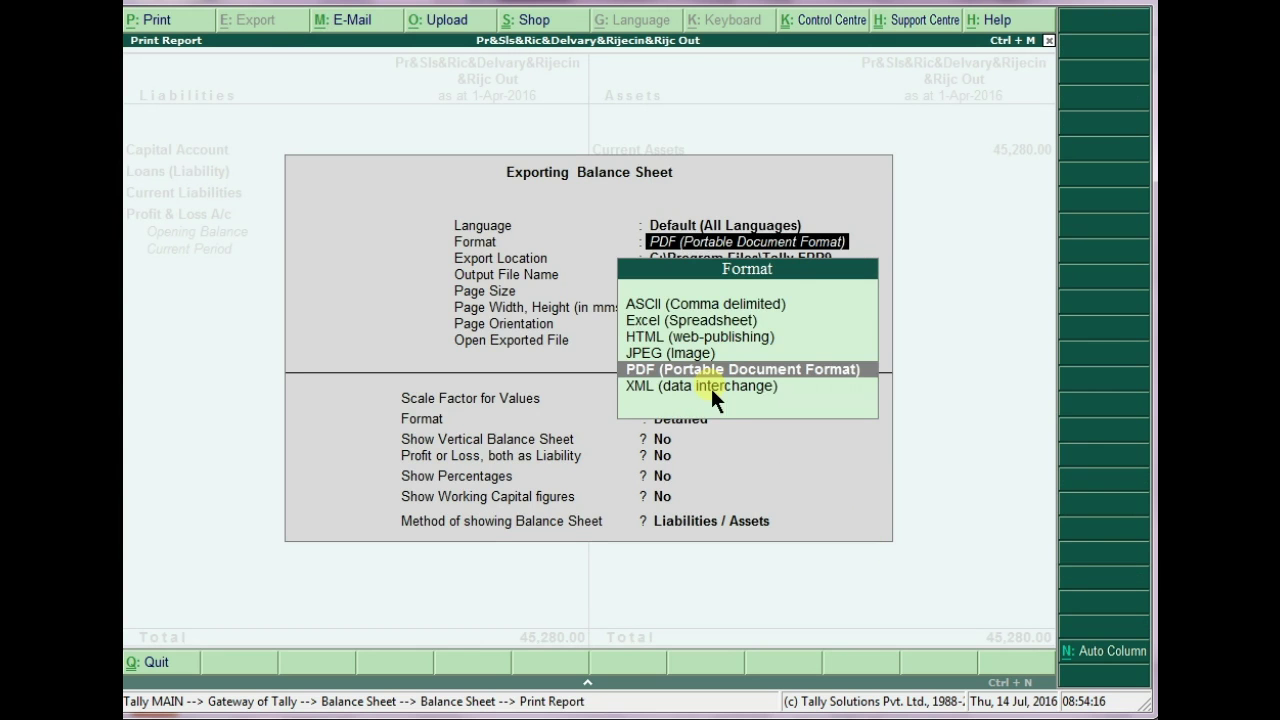
pyautogui.click(667, 327)
# Keep BSheet.xlsx and the Balance Sheet sheet name, with Excel formatting and colour on.
pyautogui.press('Return')
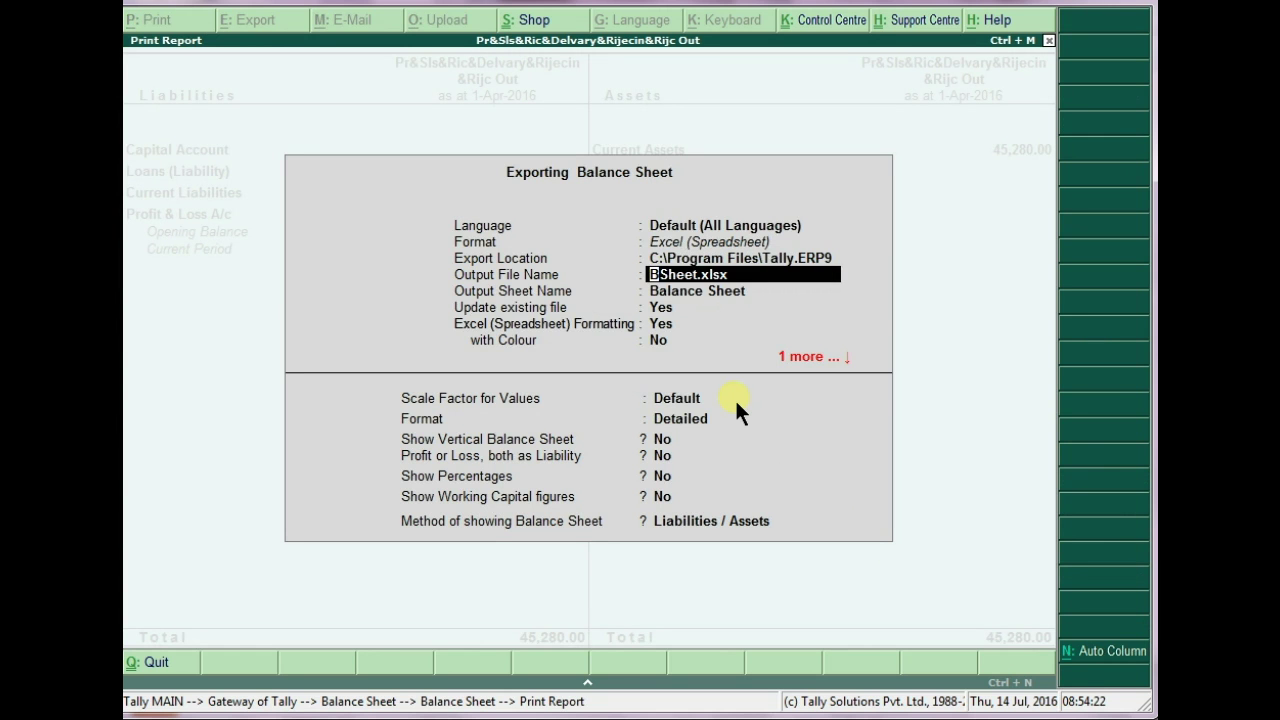
pyautogui.press('Return')
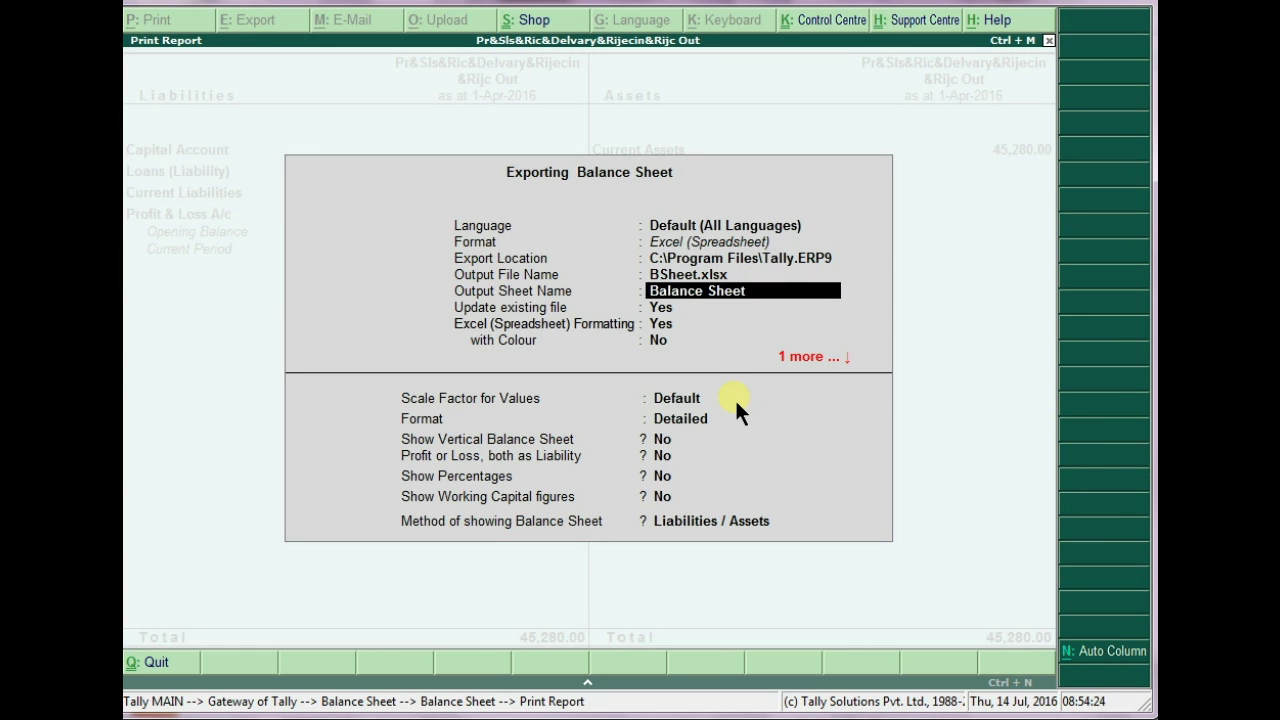
pyautogui.press('Return')
pyautogui.press('Return')
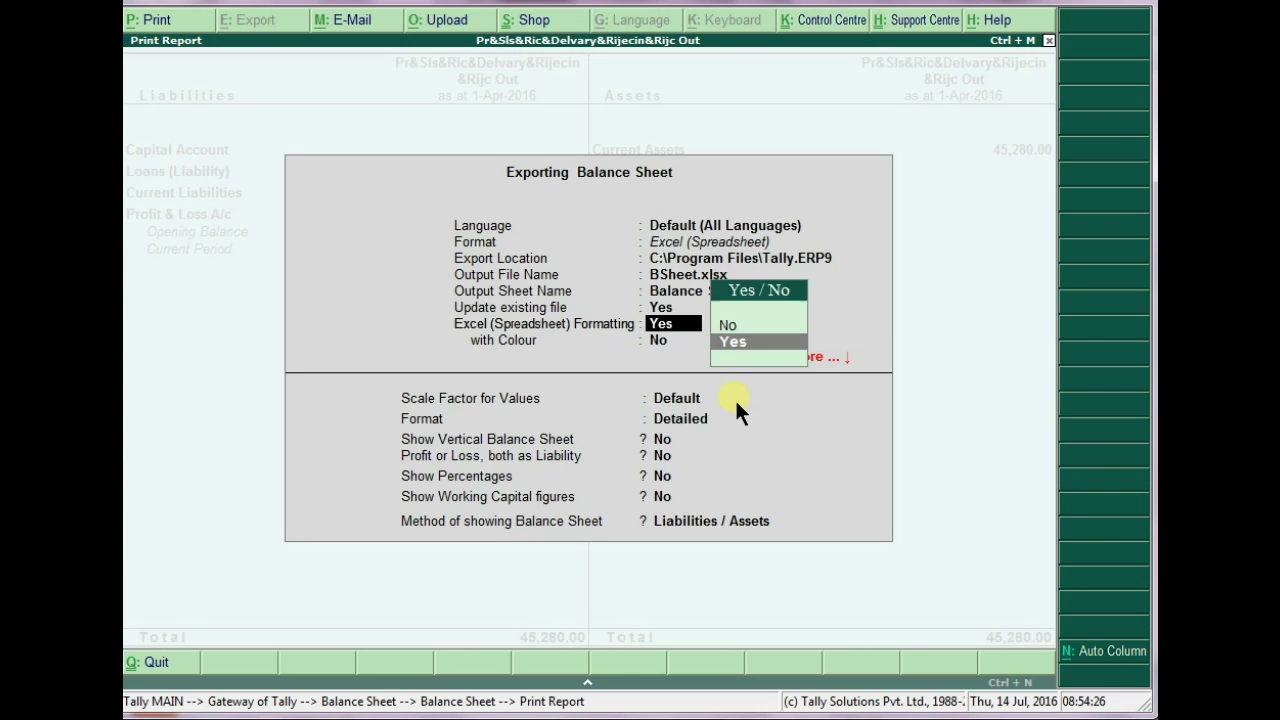
pyautogui.press('Return')
pyautogui.write('y')
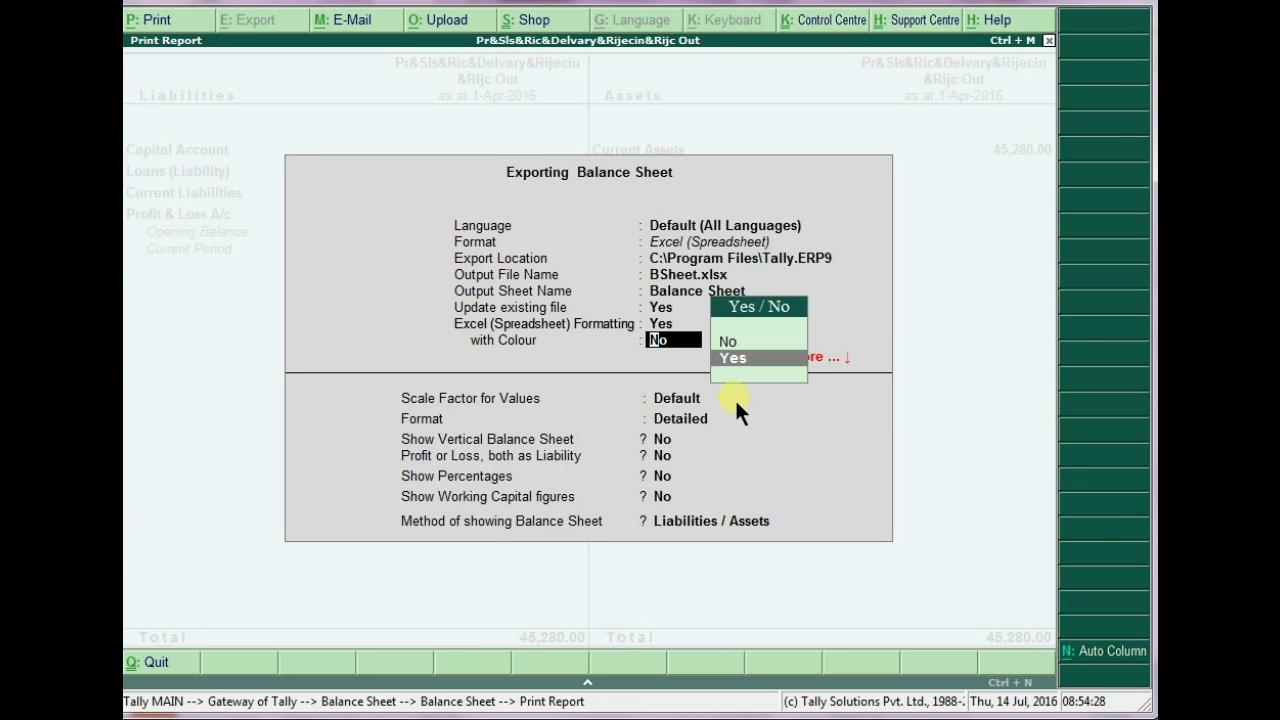
pyautogui.press('Return')
pyautogui.press('Return')
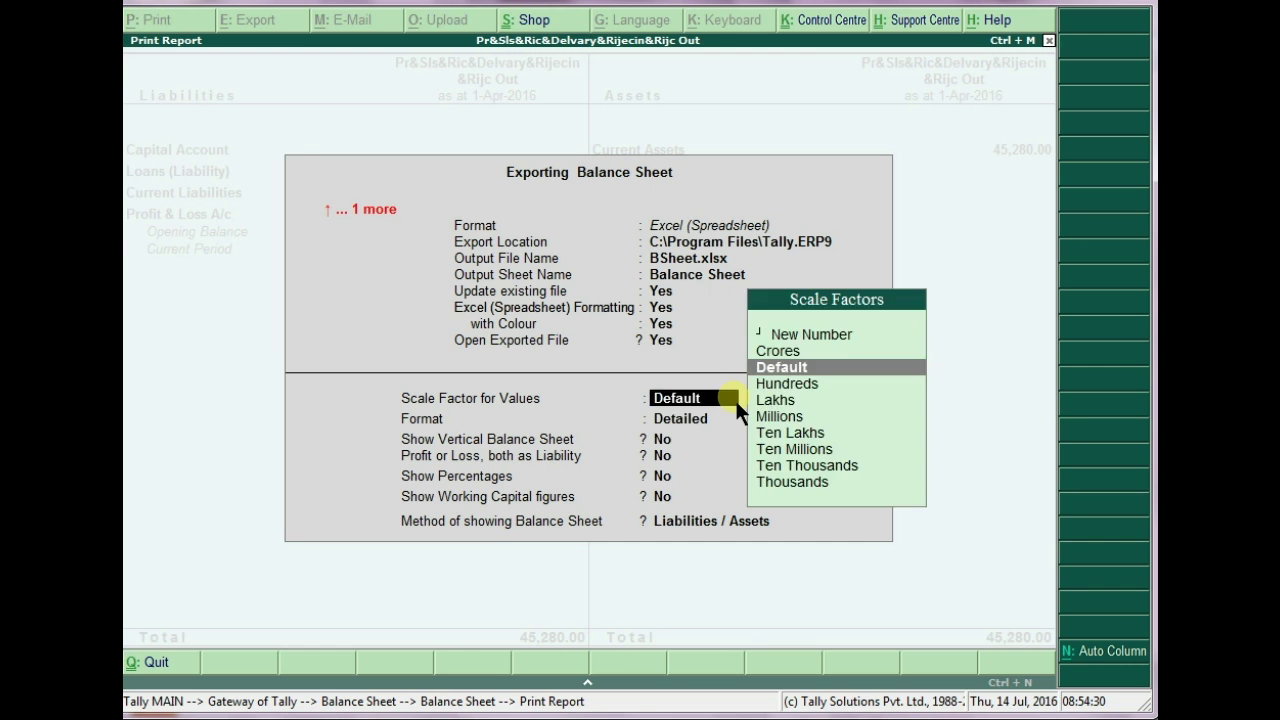
pyautogui.press('Return')
pyautogui.press('Return')
pyautogui.press('Return')
pyautogui.press('Return')
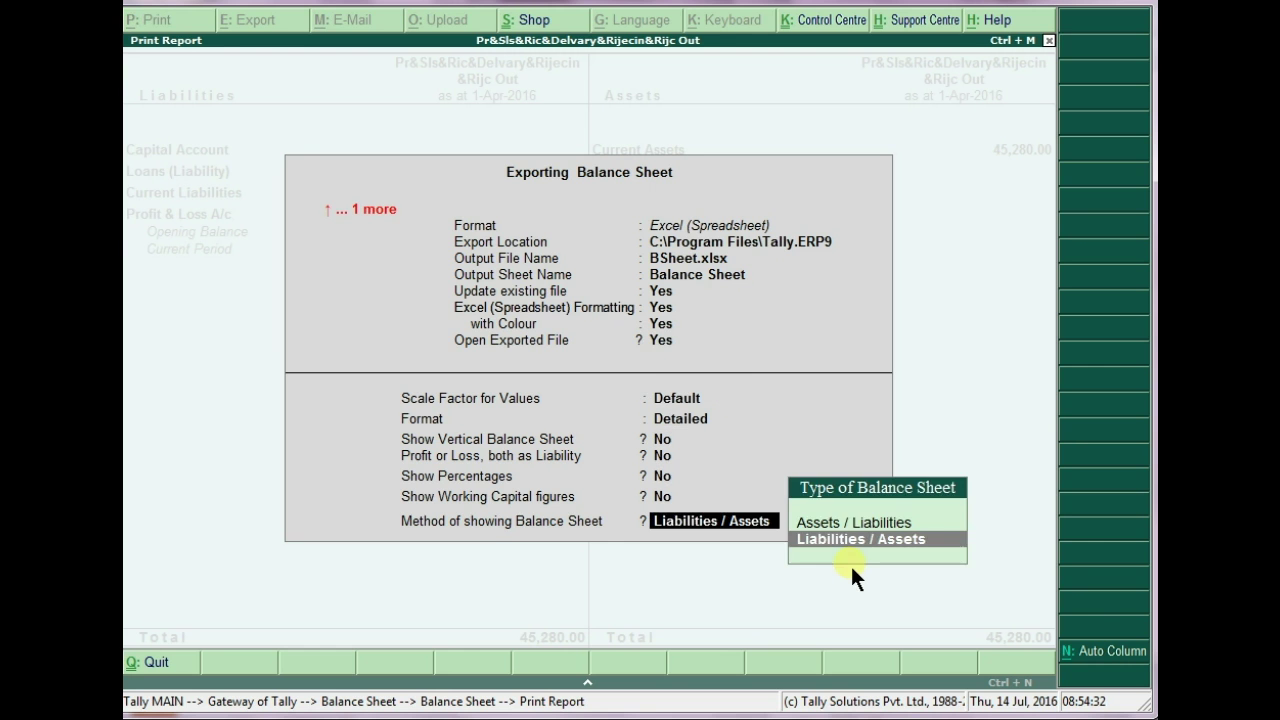
pyautogui.press('Return')
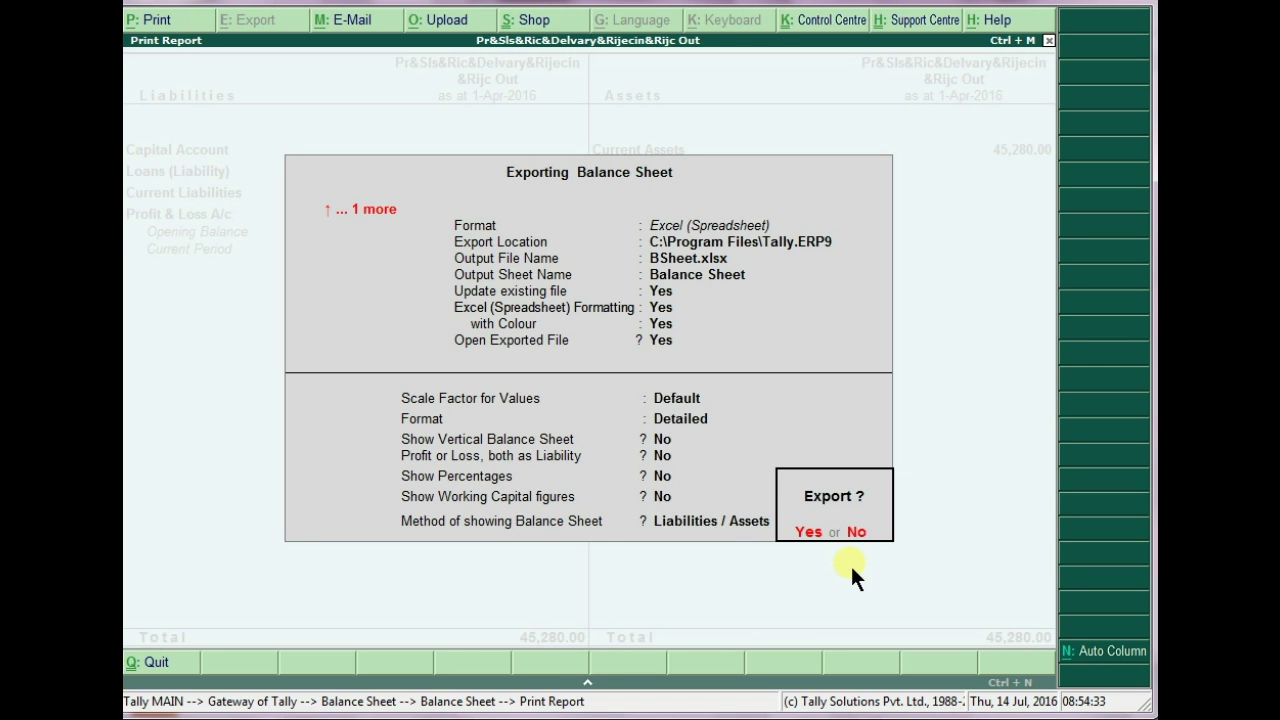
# Confirm the Excel export, producing BSheet.xlsx with 45280.00 totals.
pyautogui.click(805, 532)
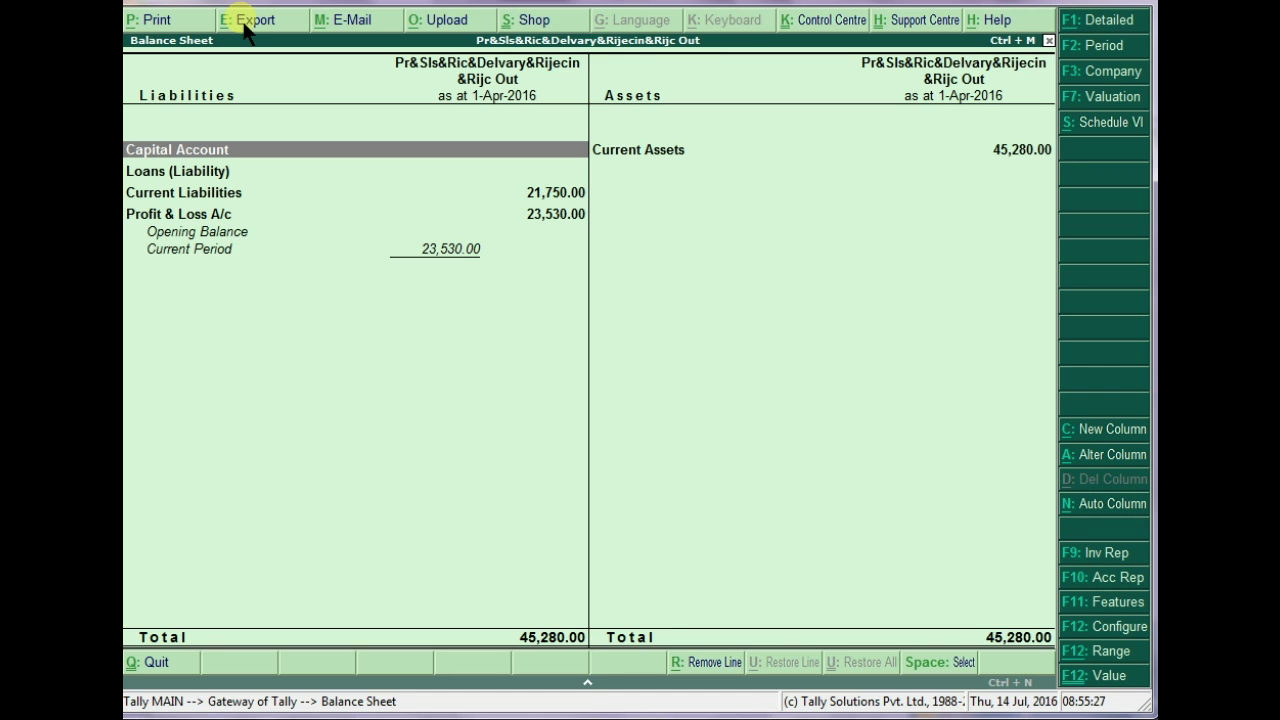
# Export the Balance Sheet as HTML (Web-Publishing) to BSheet.htm.
pyautogui.click(244, 24)
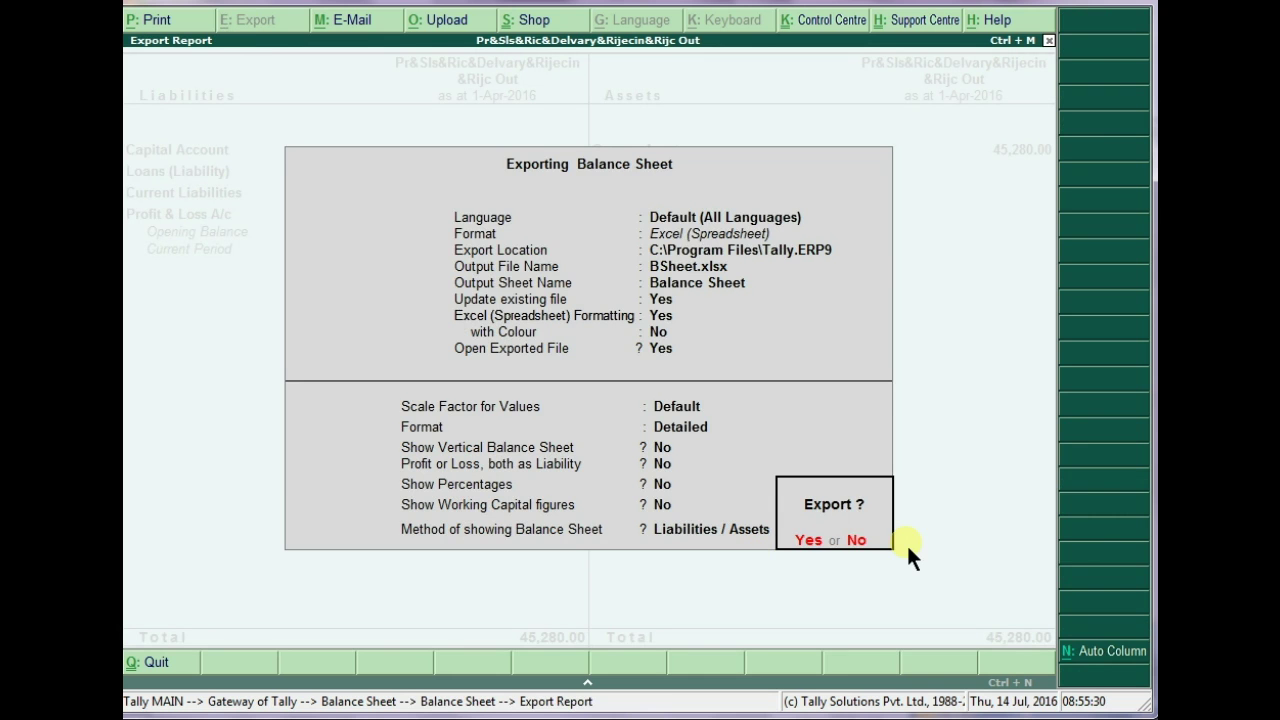
pyautogui.click(856, 541)
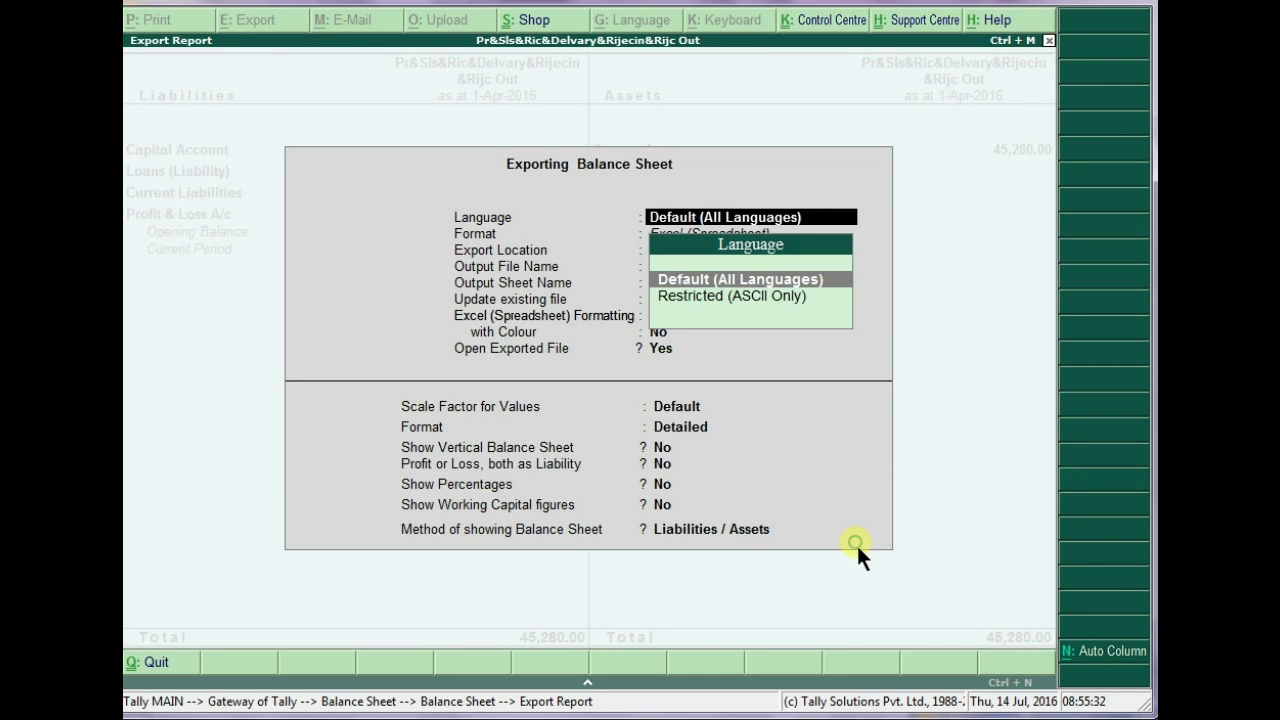
pyautogui.press('Return')
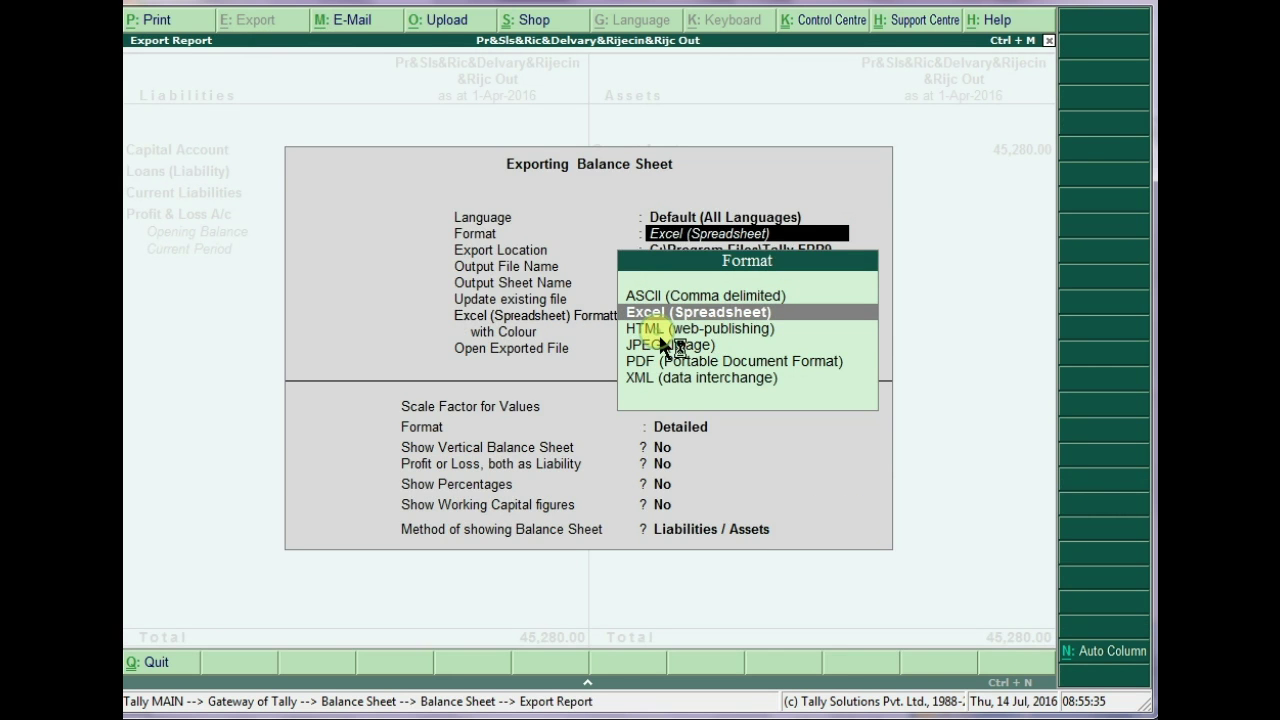
pyautogui.press('Down')
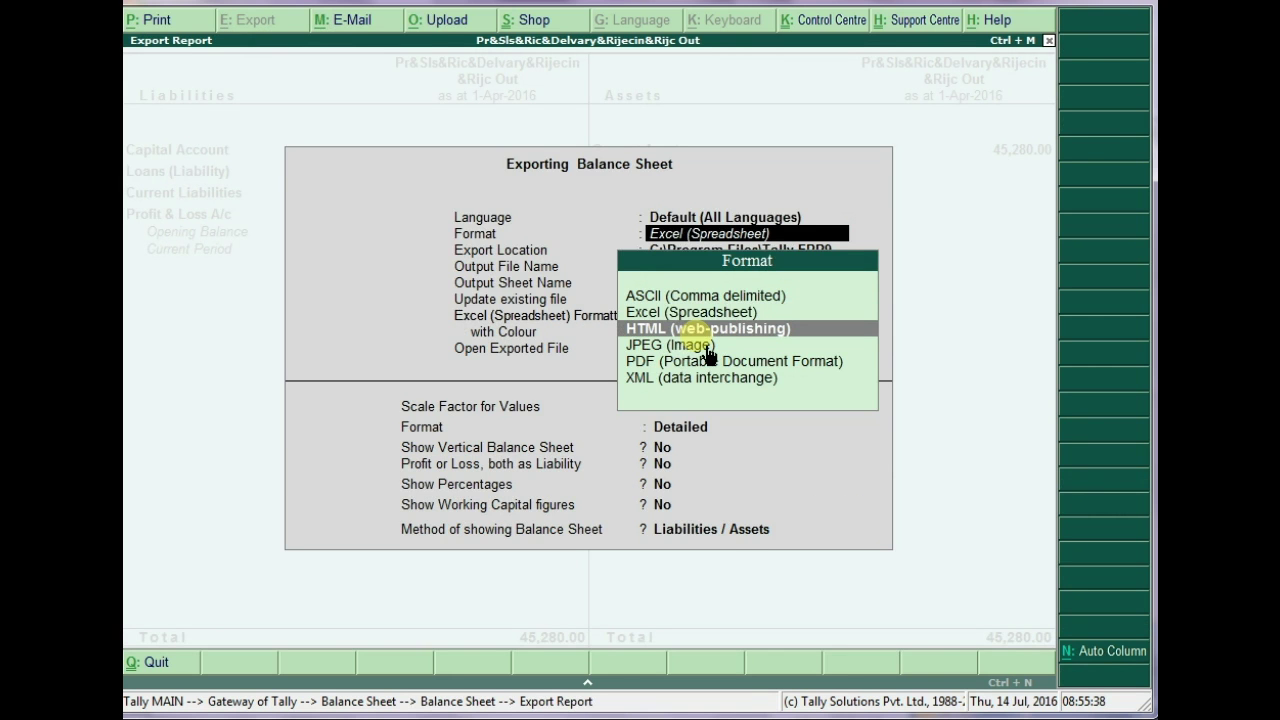
pyautogui.click(776, 328)
pyautogui.press('Return')
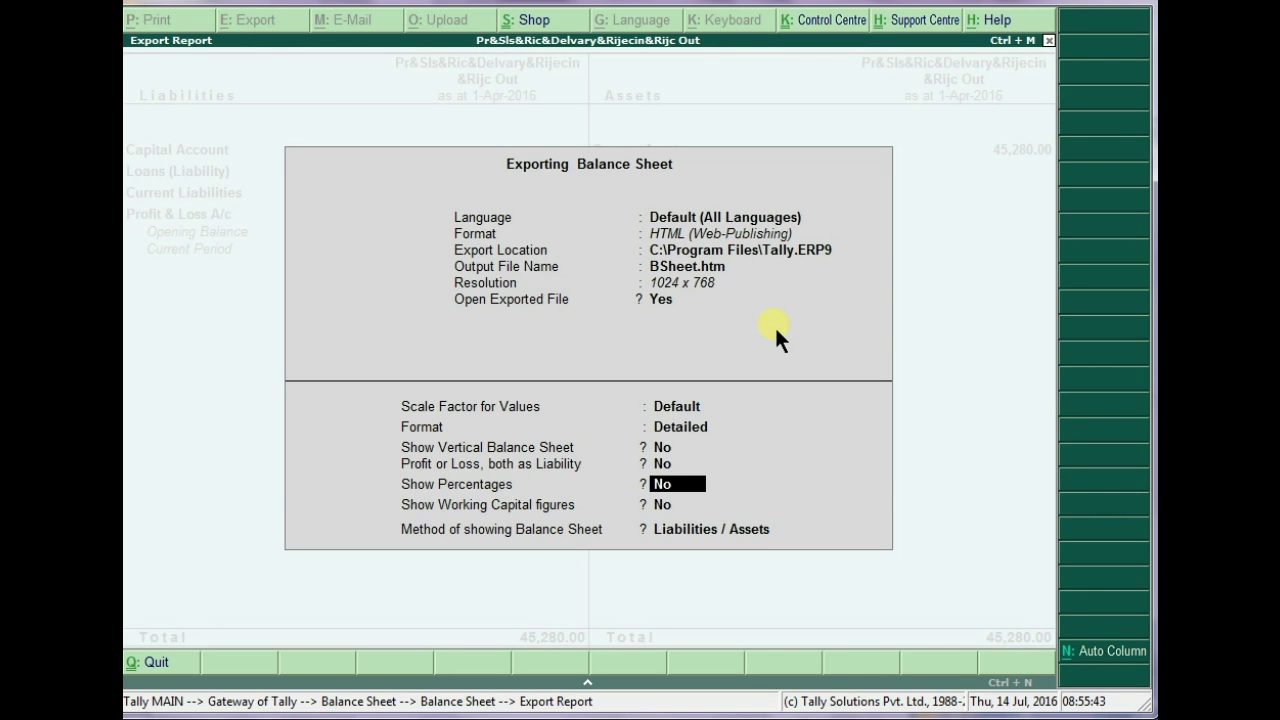
pyautogui.hotkey('ctrl', 'a')
pyautogui.press('Return')
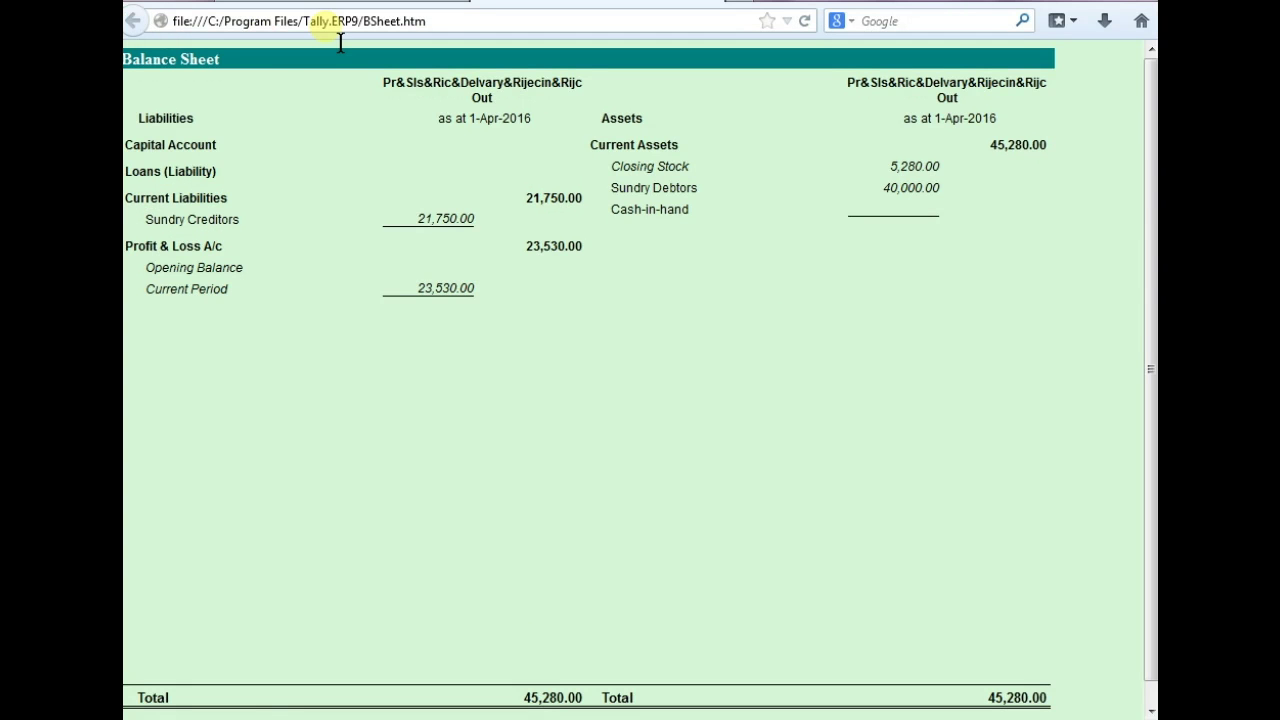
# Review BSheet.htm in Firefox, selecting its file path, then switch back to Tally.
pyautogui.moveTo(457, 23)
pyautogui.mouseDown()
pyautogui.moveTo(280, 42)
pyautogui.moveTo(145, 25)
pyautogui.mouseUp()
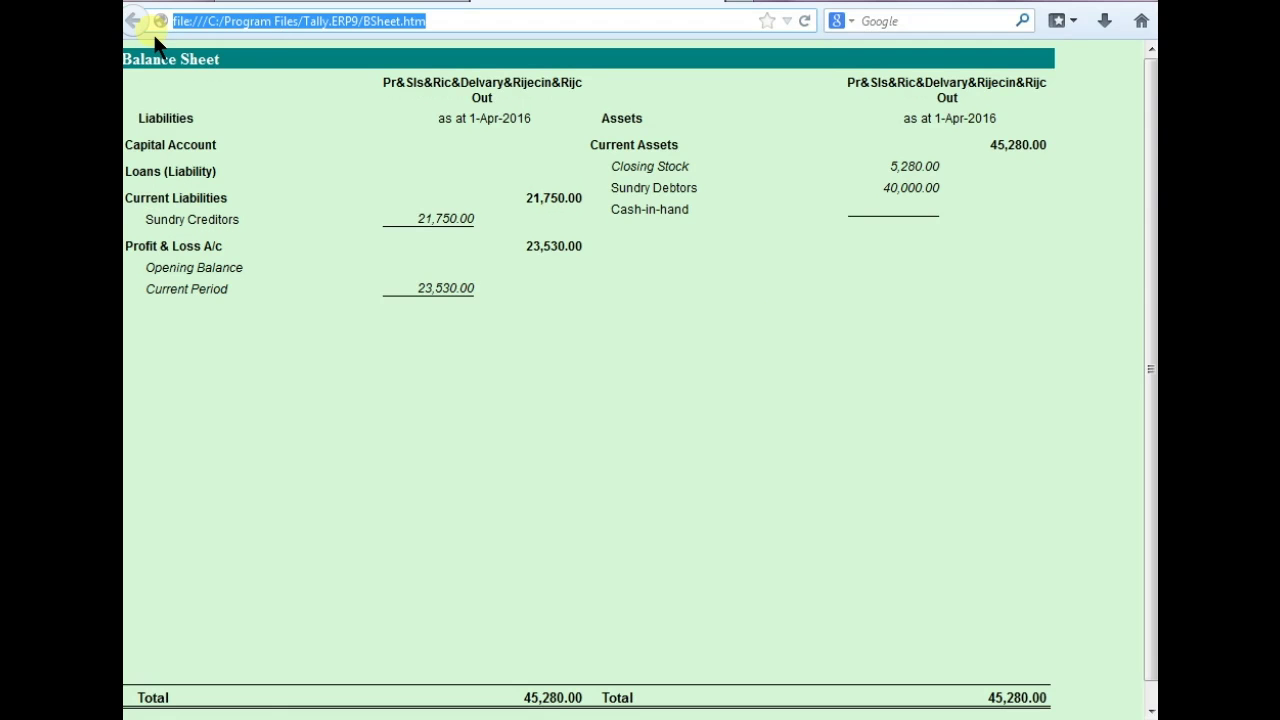
pyautogui.click(388, 483)
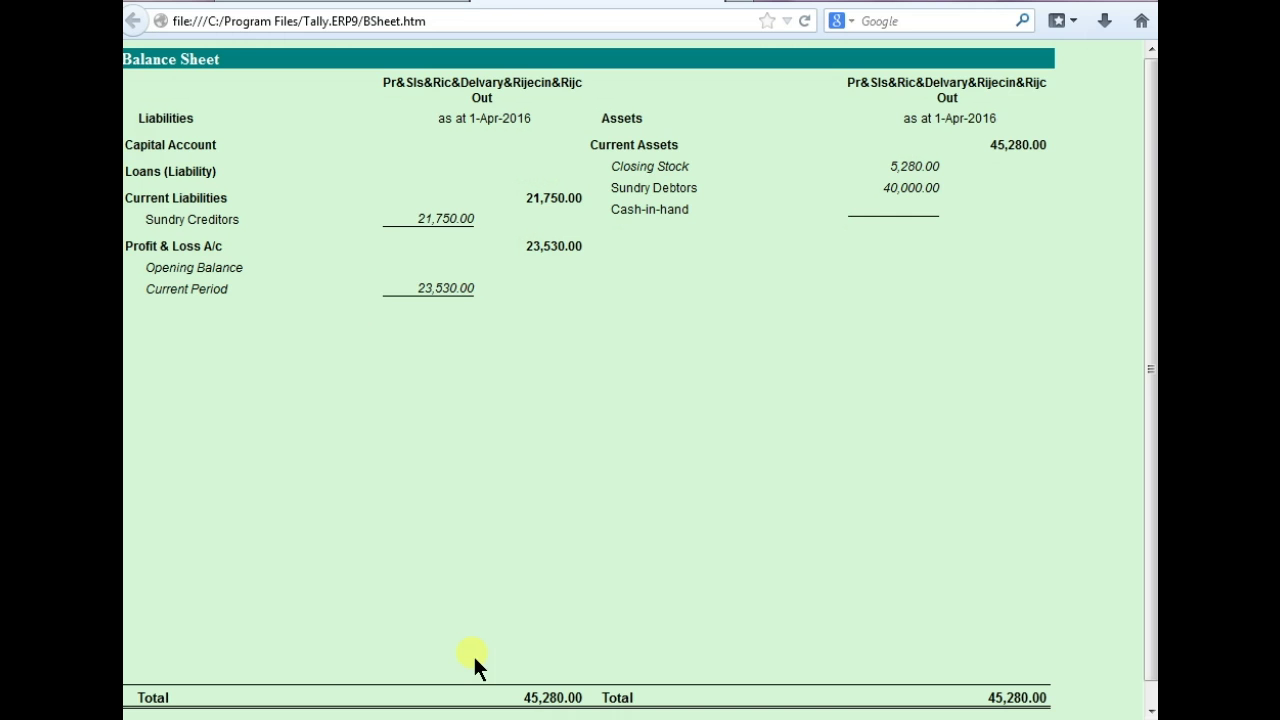
pyautogui.hotkey('alt', 'Tab')
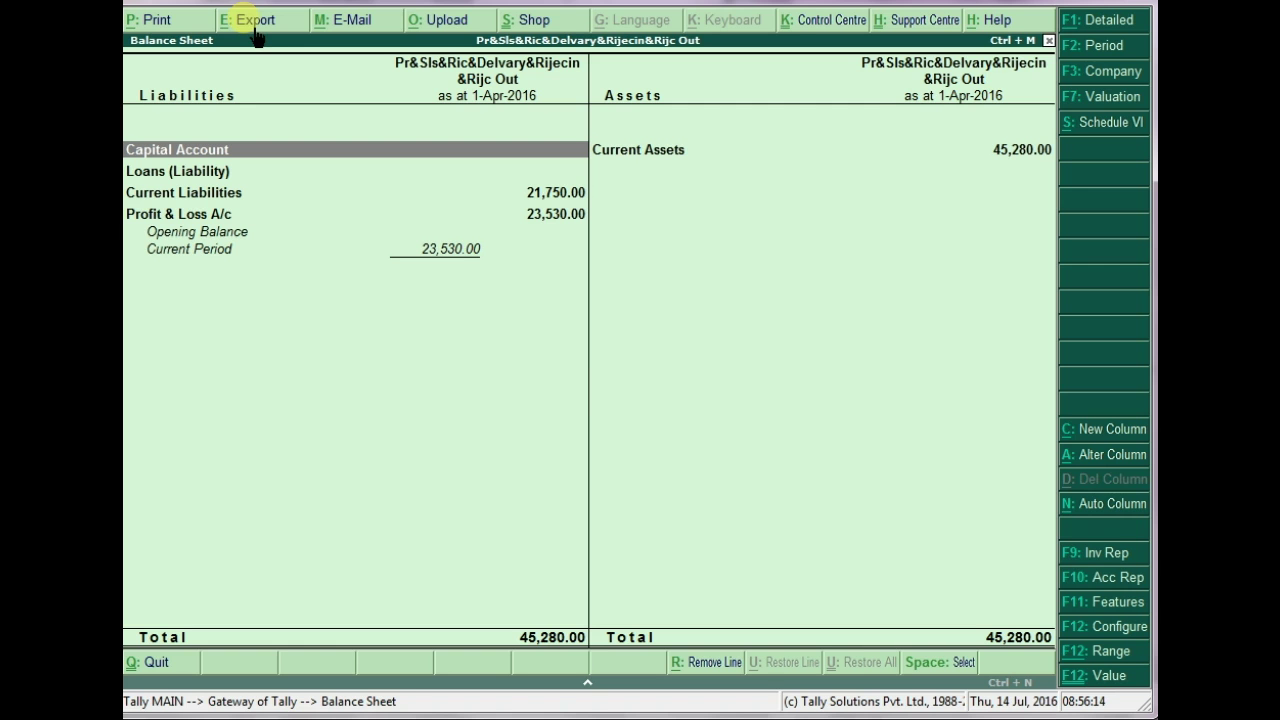
# Export the Balance Sheet as JPEG image BSheet.jpg with default page and scale settings.
pyautogui.click(254, 24)
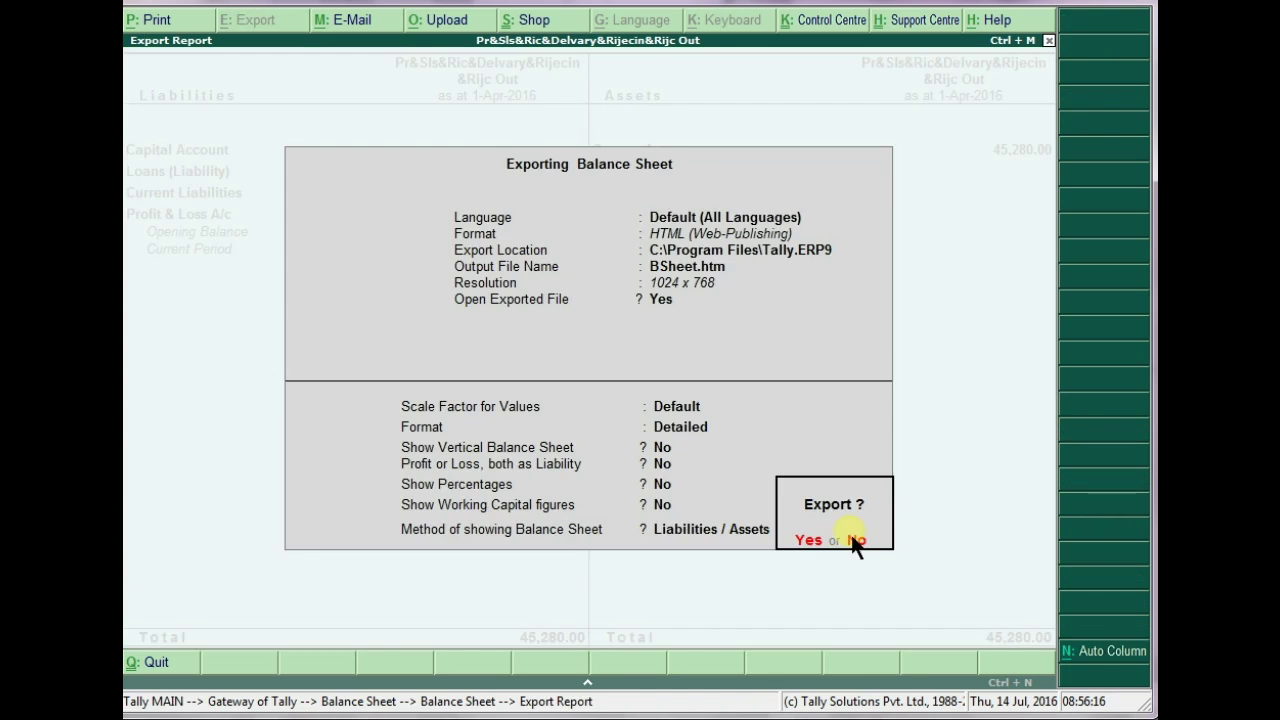
pyautogui.click(856, 541)
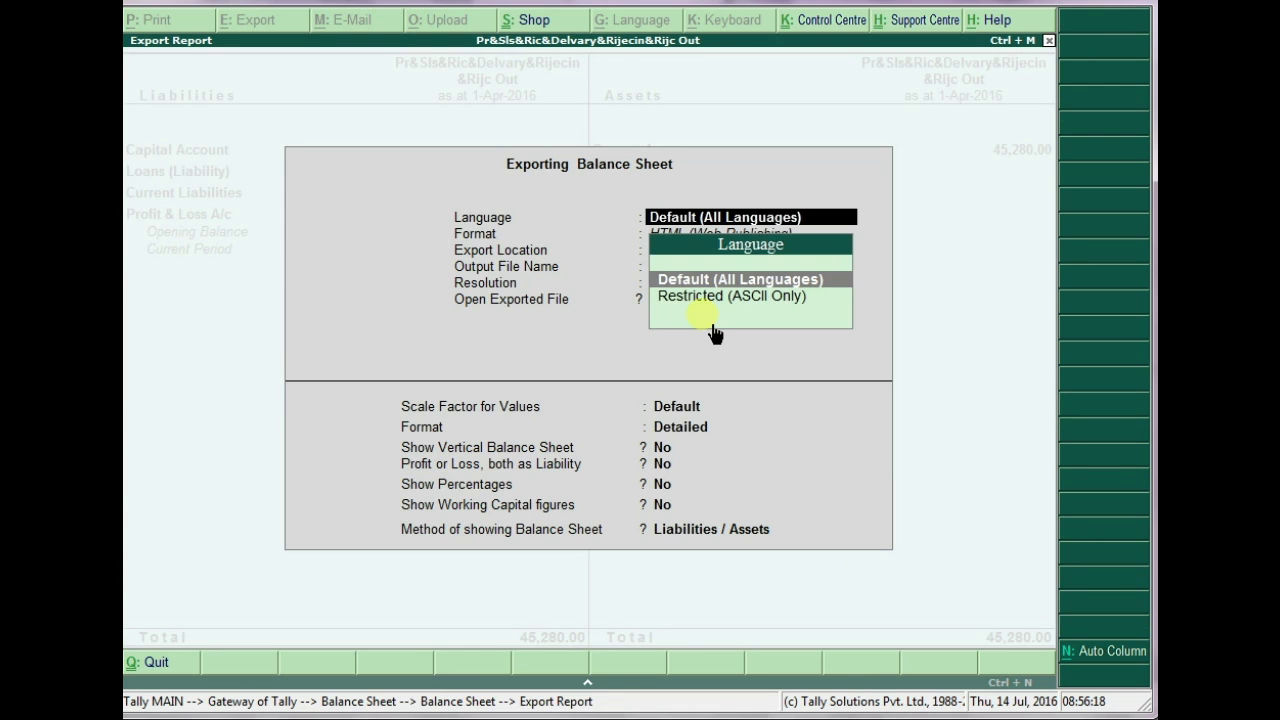
pyautogui.press('Return')
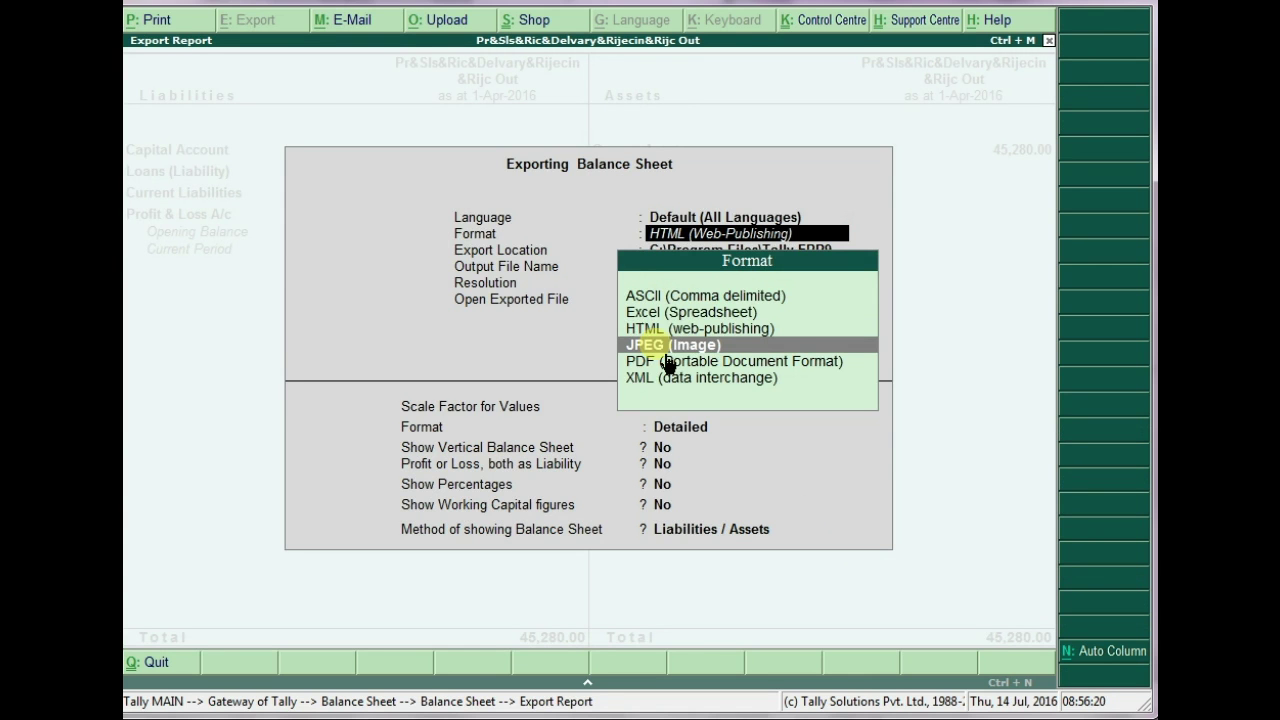
pyautogui.click(657, 348)
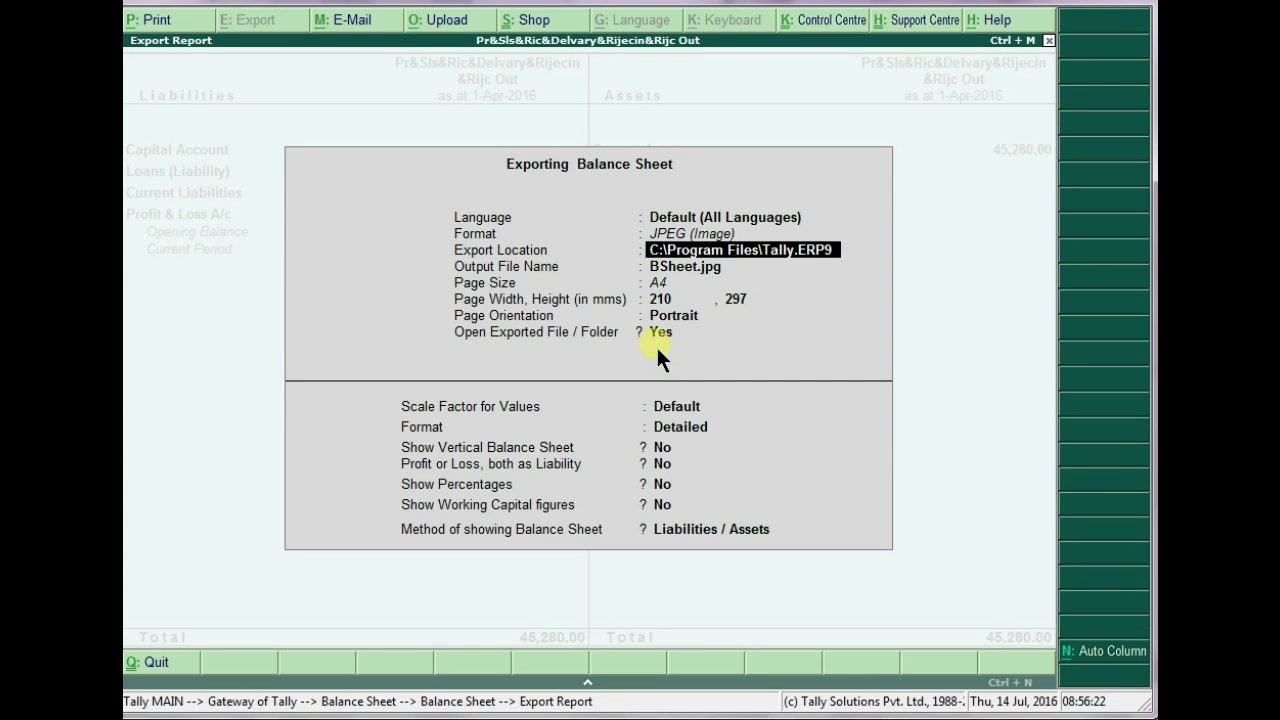
pyautogui.press('Return')
pyautogui.press('Return')
pyautogui.press('Return')
pyautogui.press('Return')
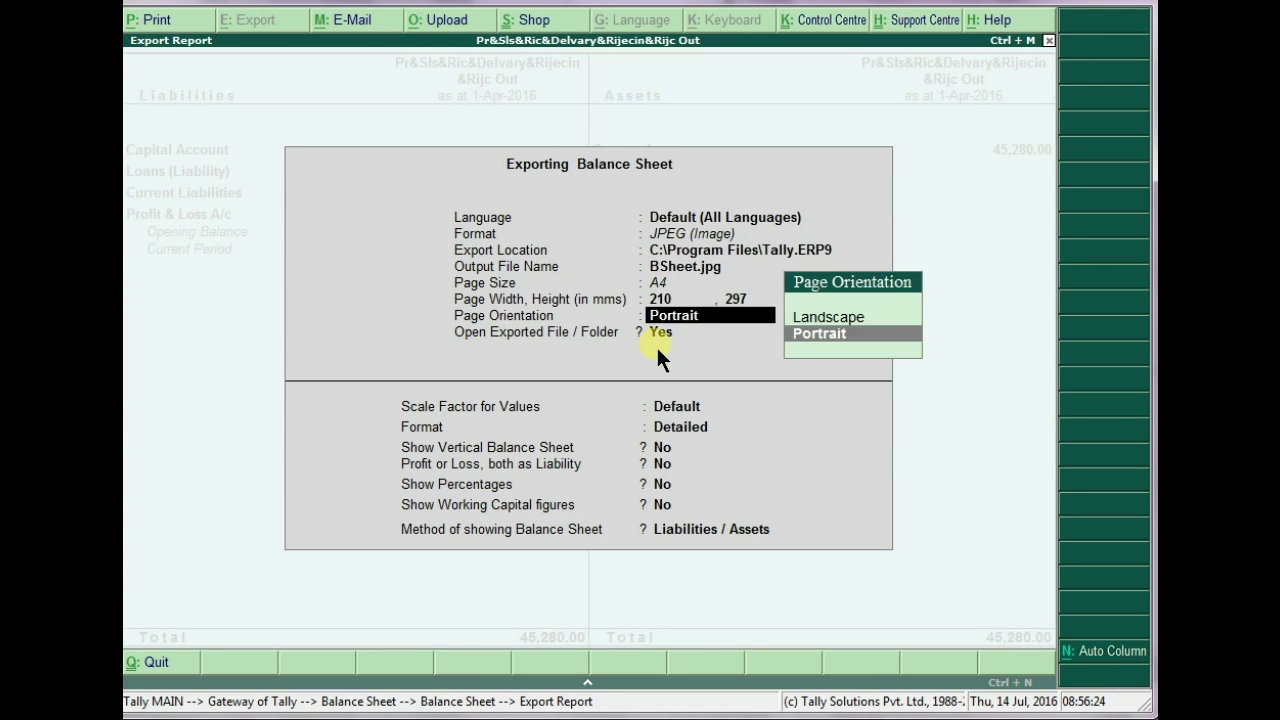
pyautogui.press('Return')
pyautogui.press('Return')
pyautogui.press('Return')
pyautogui.press('Return')
pyautogui.press('Return')
pyautogui.press('Return')
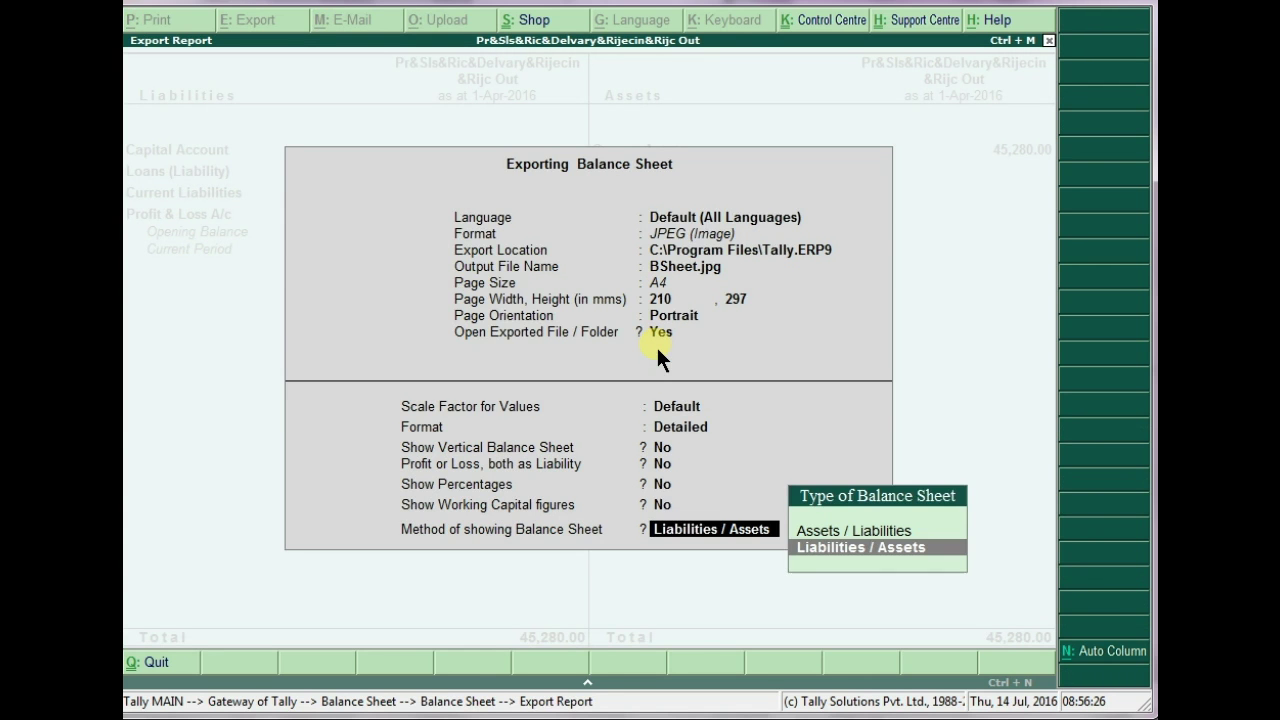
pyautogui.press('Return')
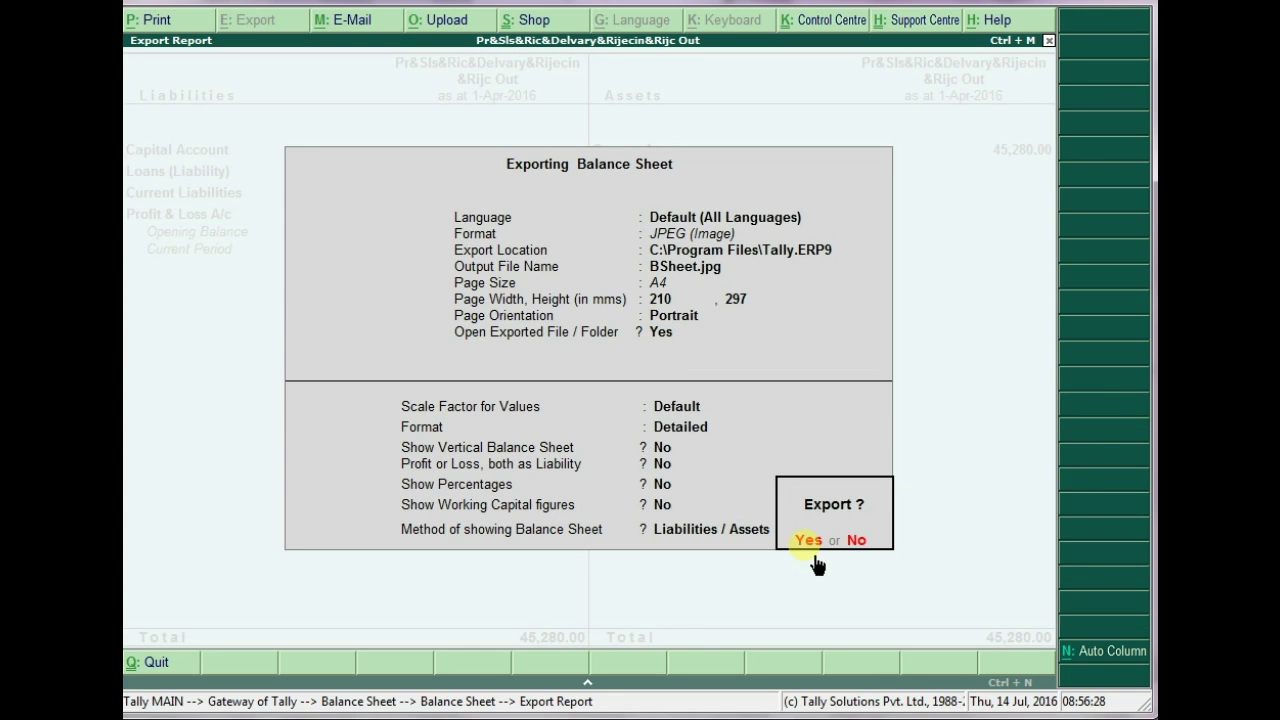
pyautogui.click(810, 545)
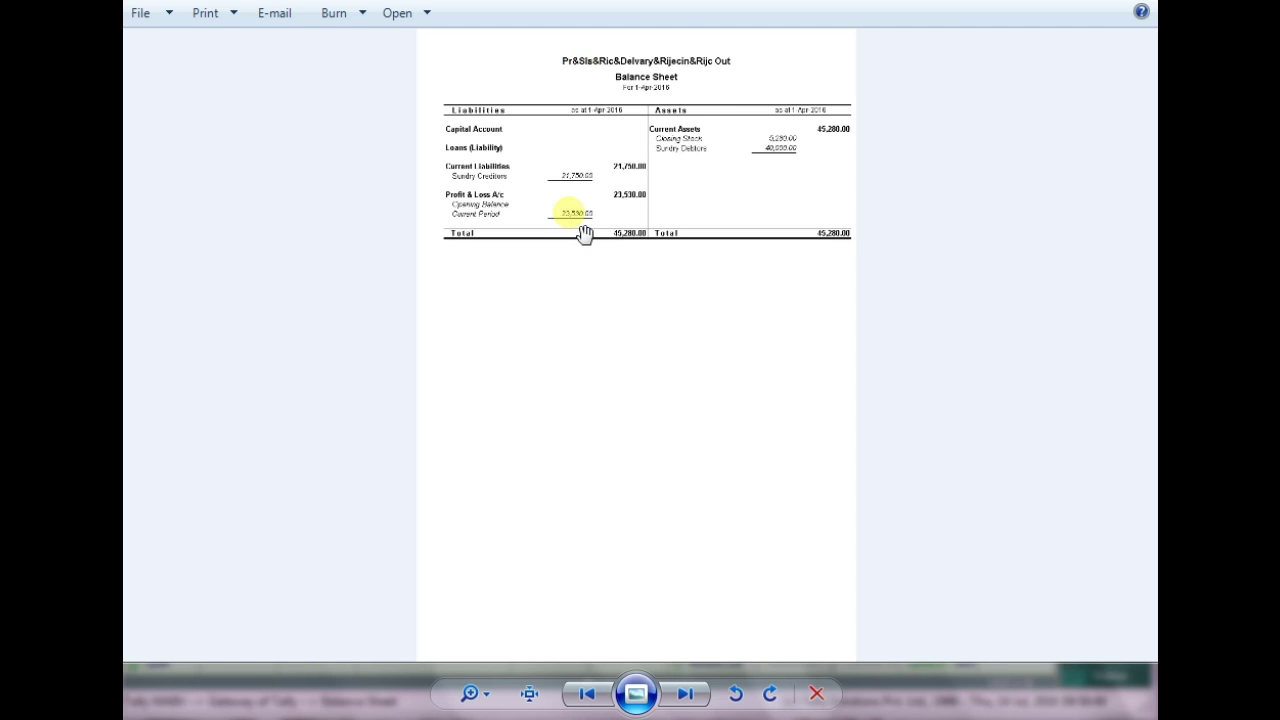
# Zoom into the BSheet.jpg header in Photo Viewer, then close it.
pyautogui.scroll(1, 572, 219)
pyautogui.scroll(1, 590, 215)
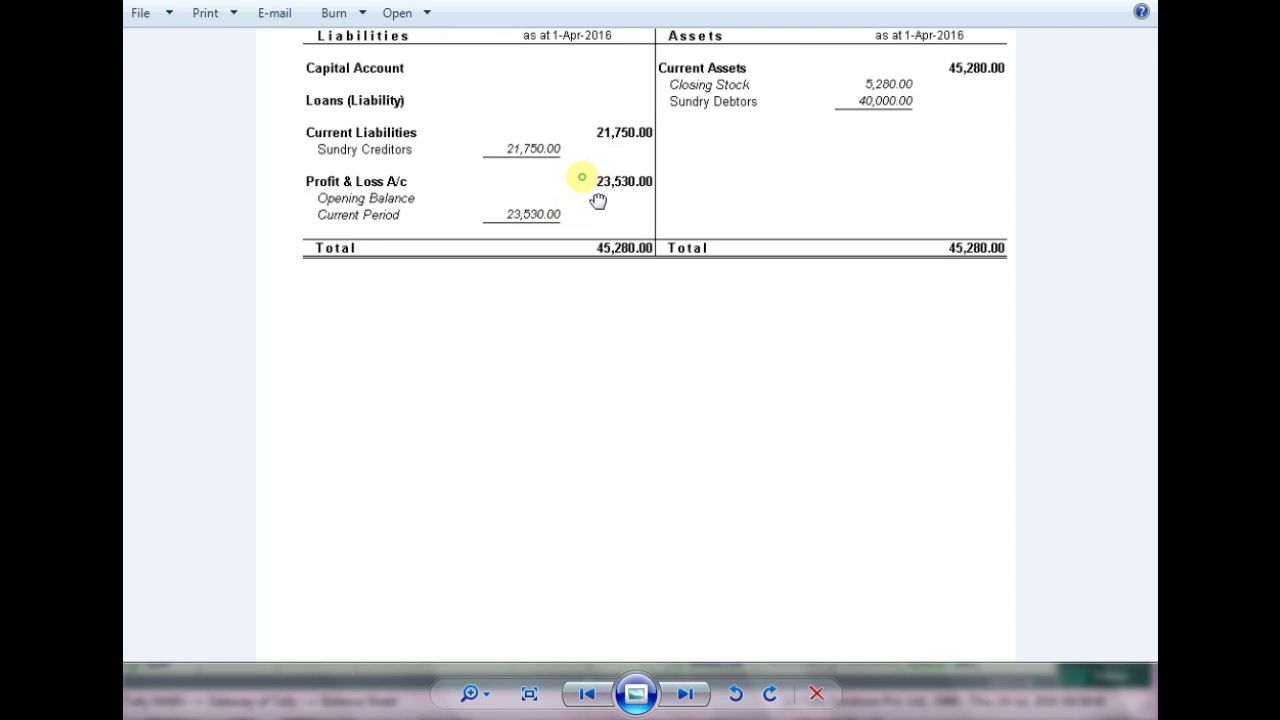
pyautogui.moveTo(598, 200); pyautogui.dragTo(617, 585)
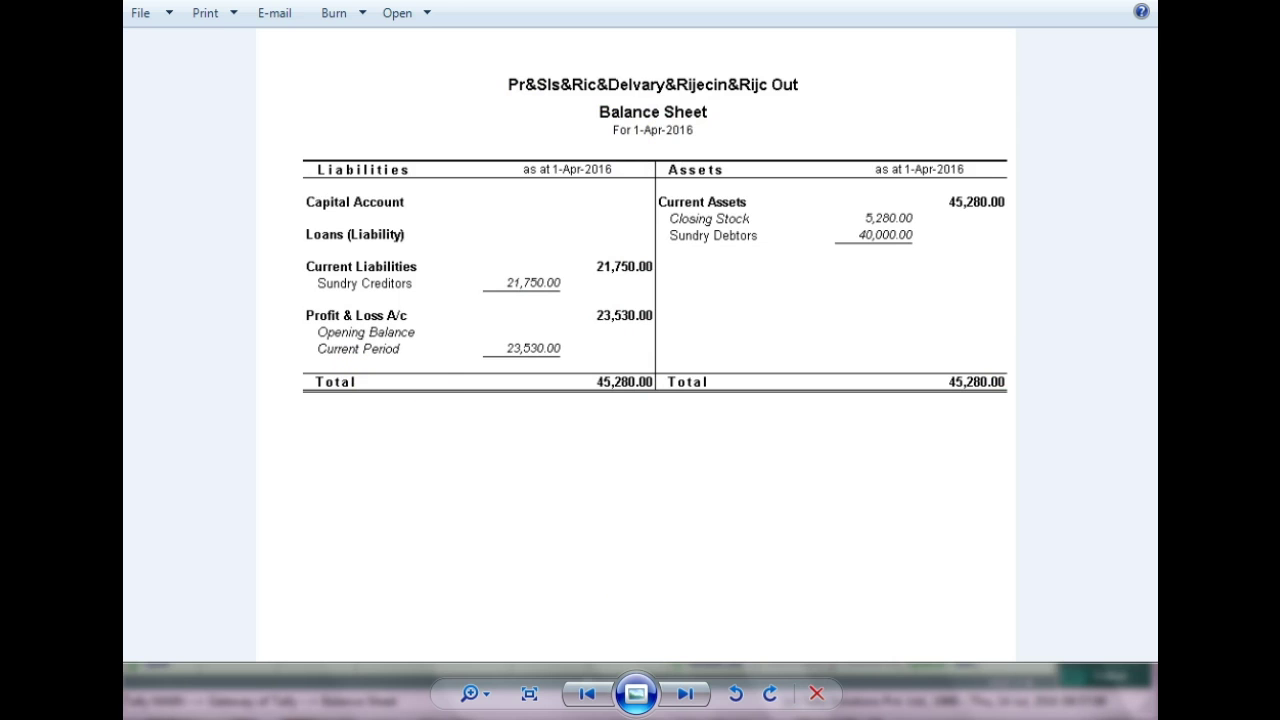
pyautogui.hotkey('alt', 'F4')
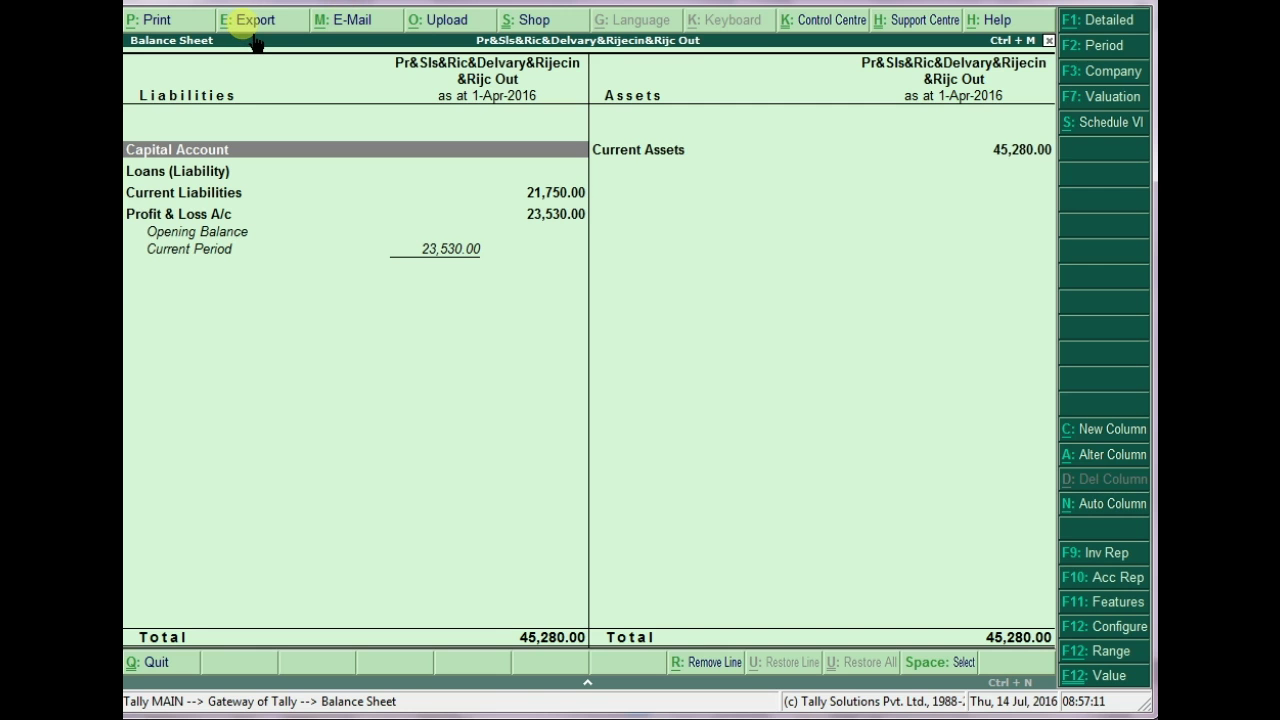
# Export the Balance Sheet in PDF (Portable Document Format).
pyautogui.click(248, 28)
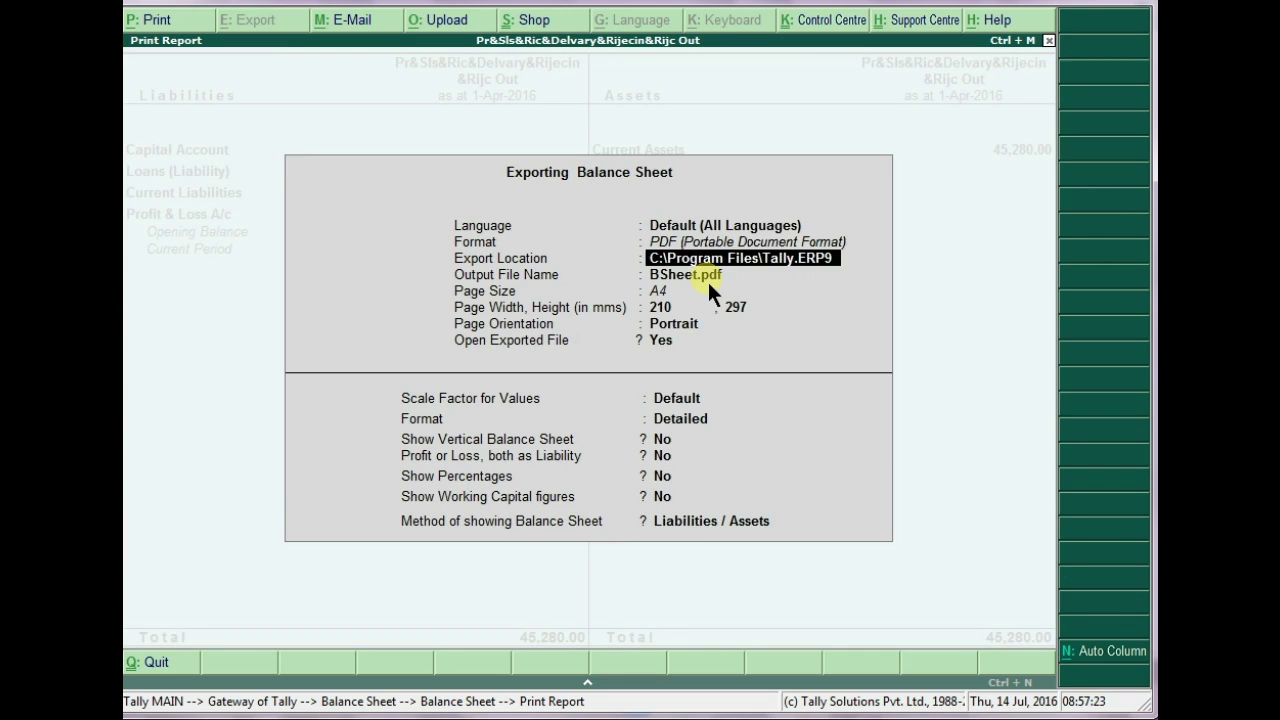
pyautogui.press('Return')
pyautogui.press('Return')
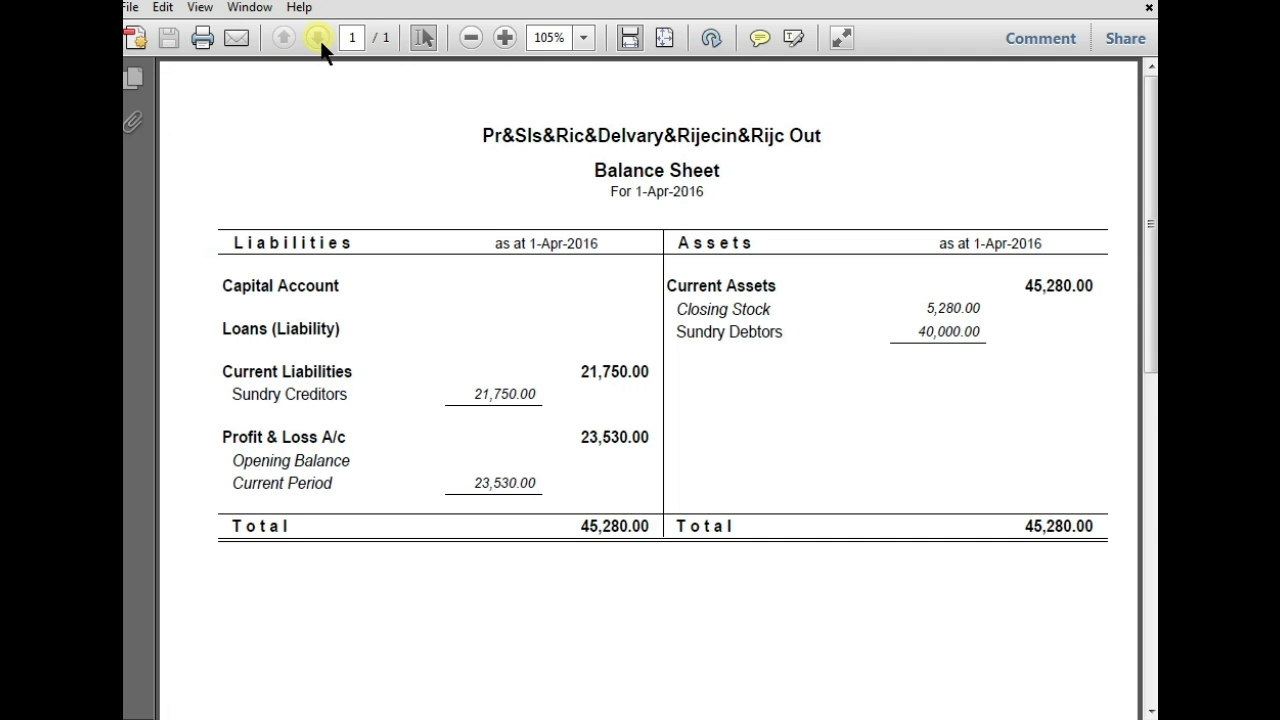
# View the exported Balance Sheet PDF in Read Mode.
pyautogui.click(839, 39)
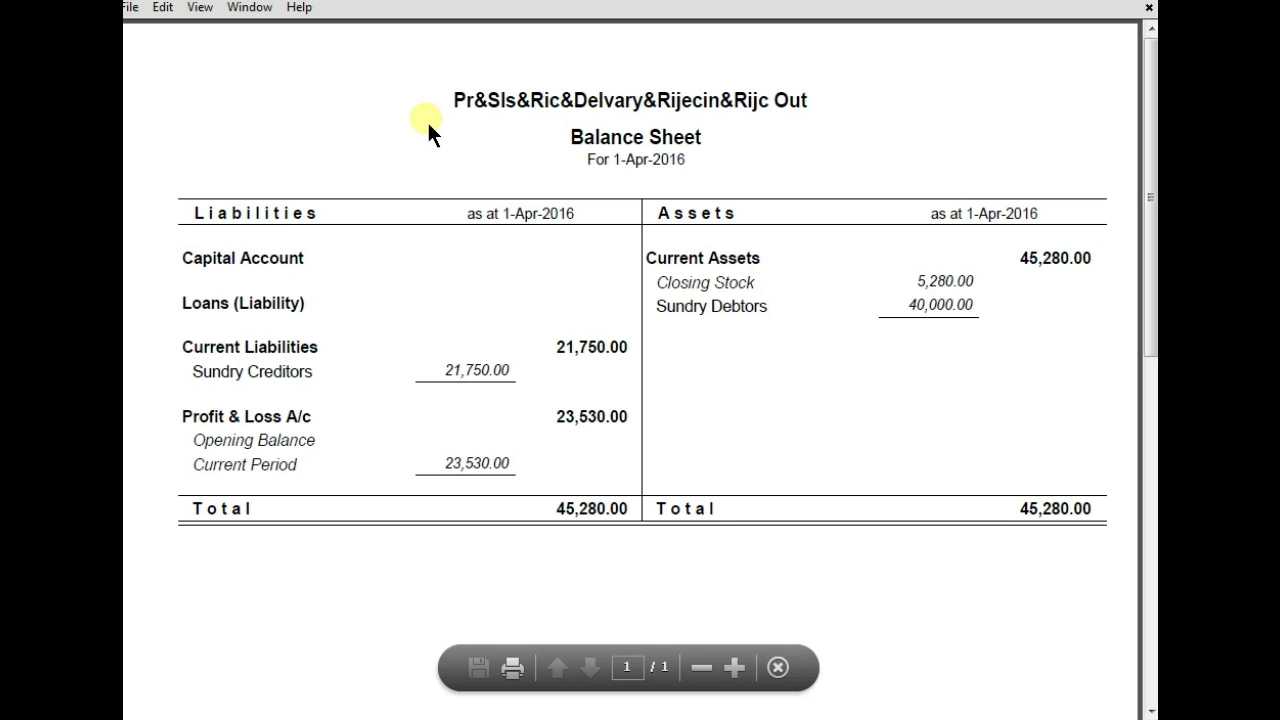
# Open the party's ledger via Display > Account Books > Ledger, showing a 250.00 sale.
pyautogui.press('Escape')
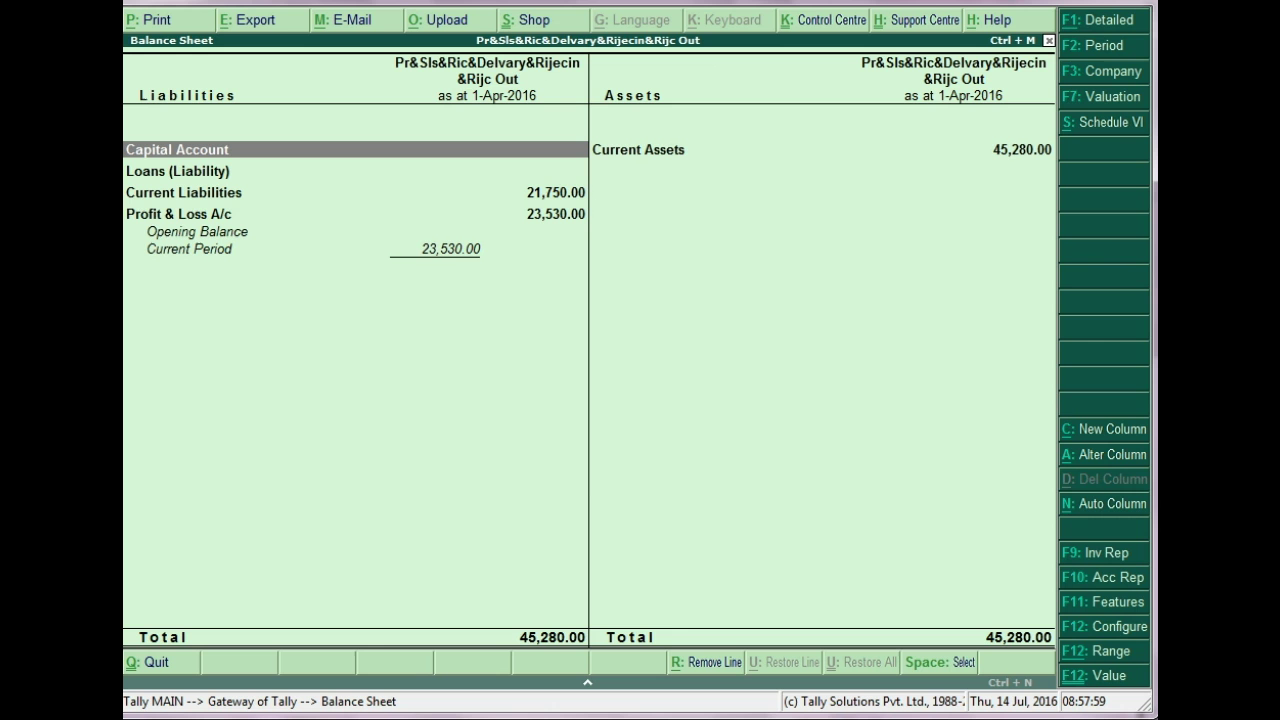
pyautogui.press('Escape')
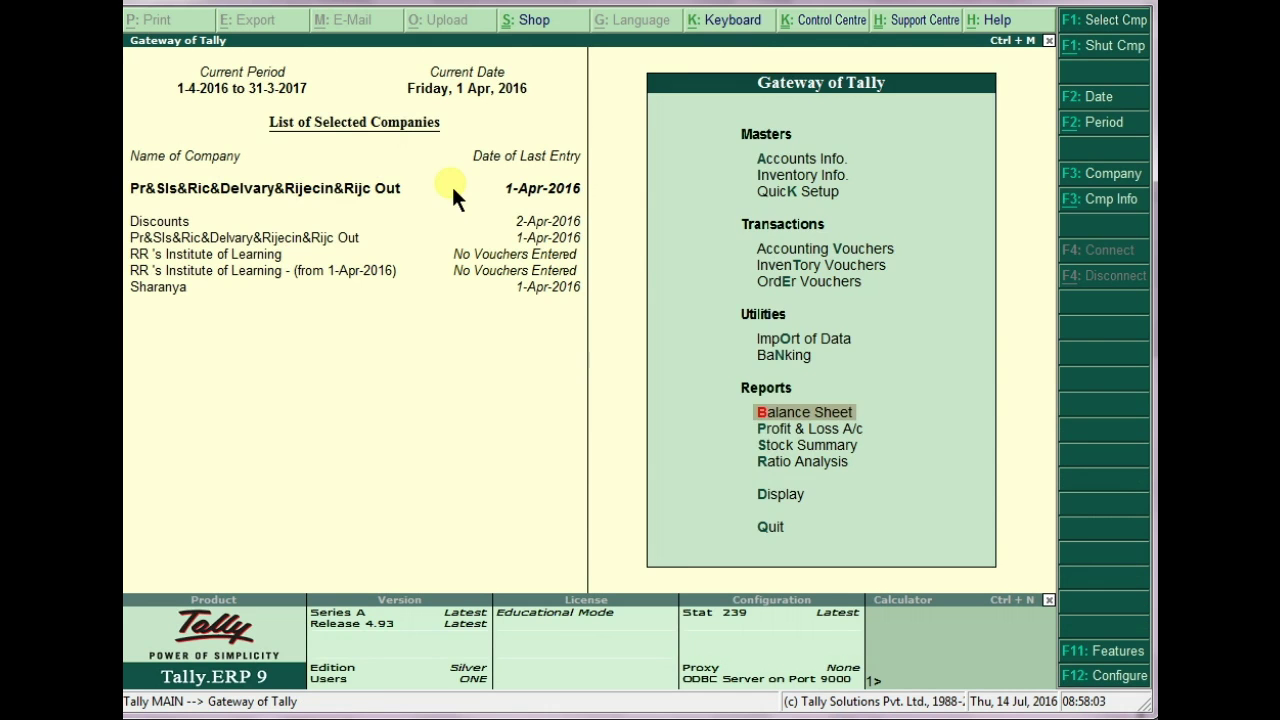
pyautogui.press('d')
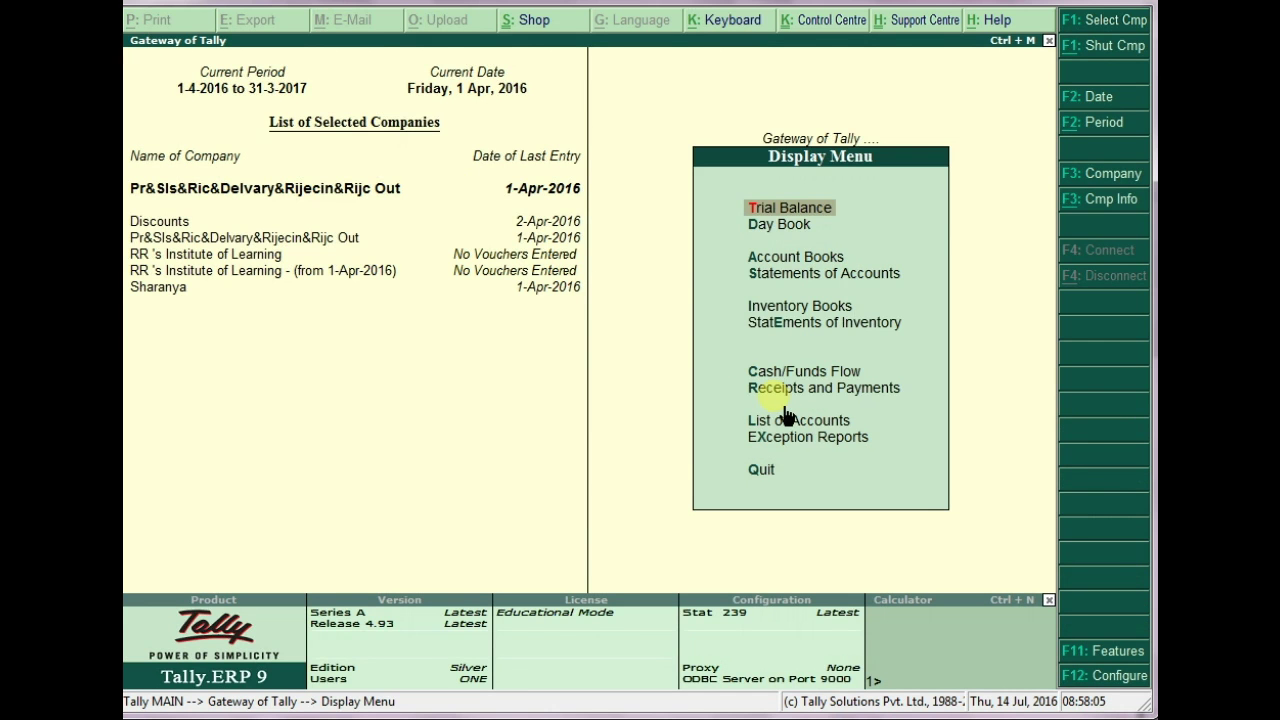
pyautogui.click(795, 256)
pyautogui.click(788, 290)
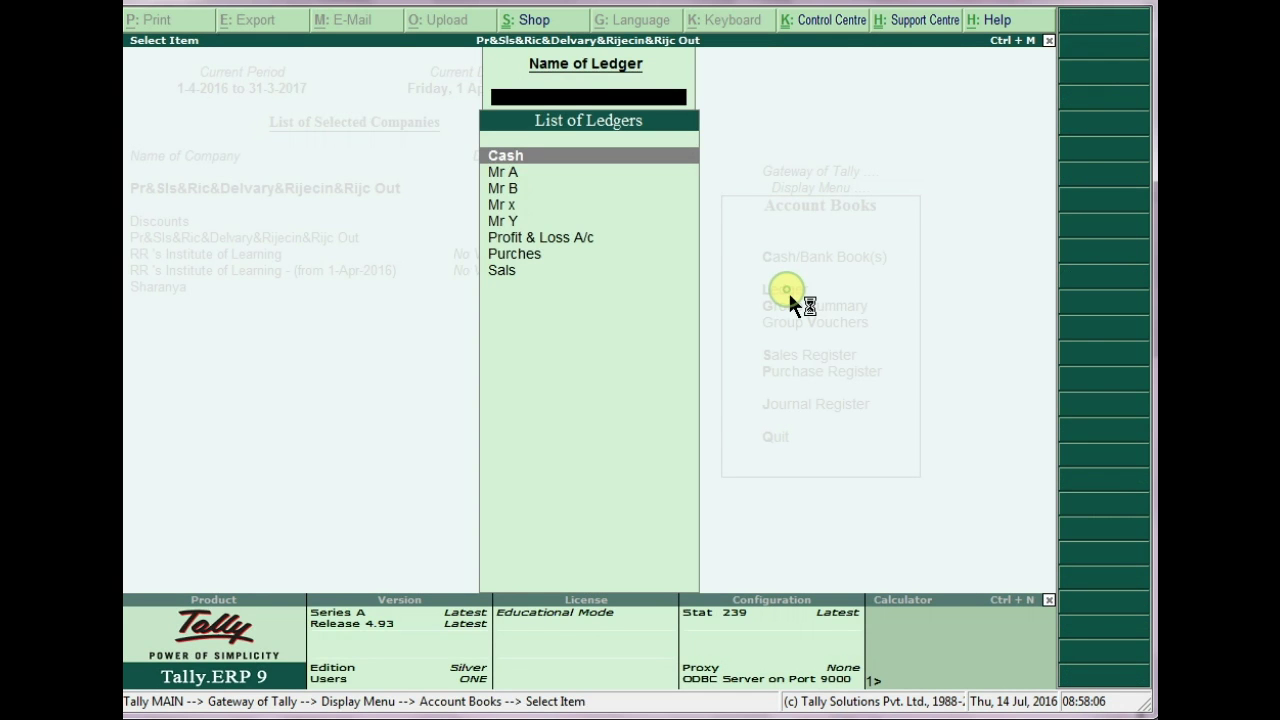
pyautogui.click(503, 173)
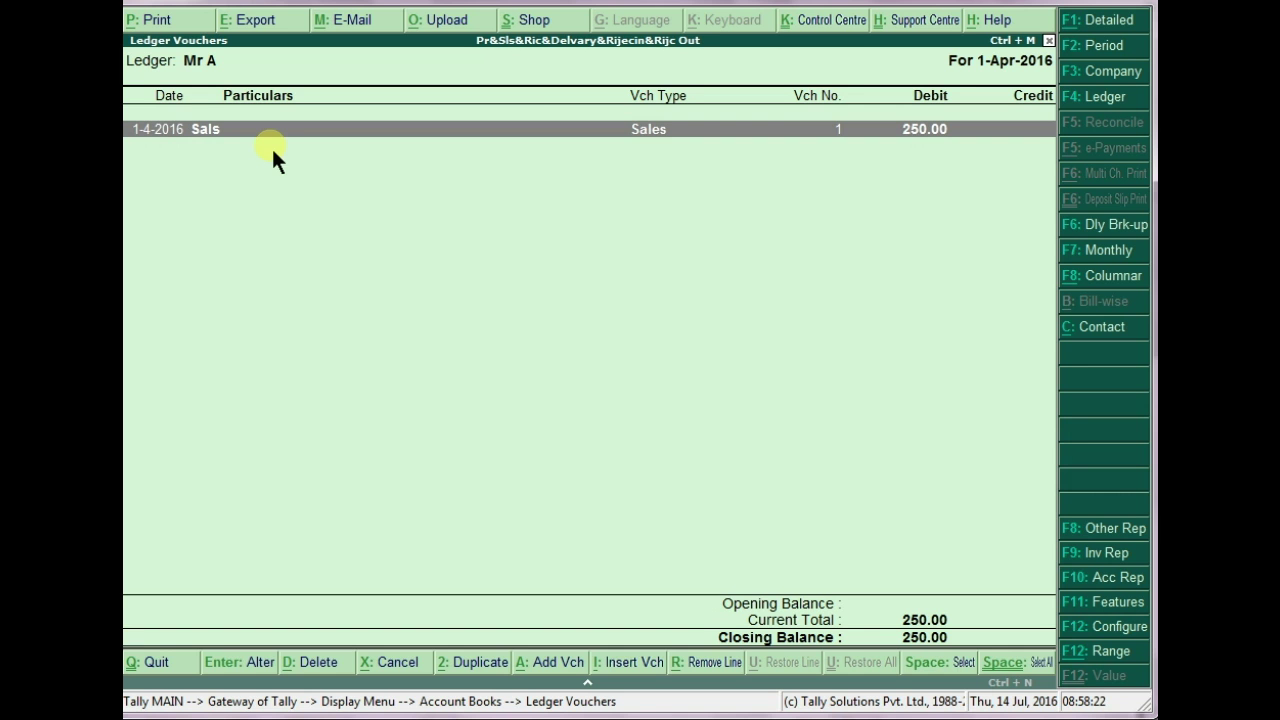
# Reopen the Mr A ledger's export settings for editing, keeping the default language.
pyautogui.click(248, 24)
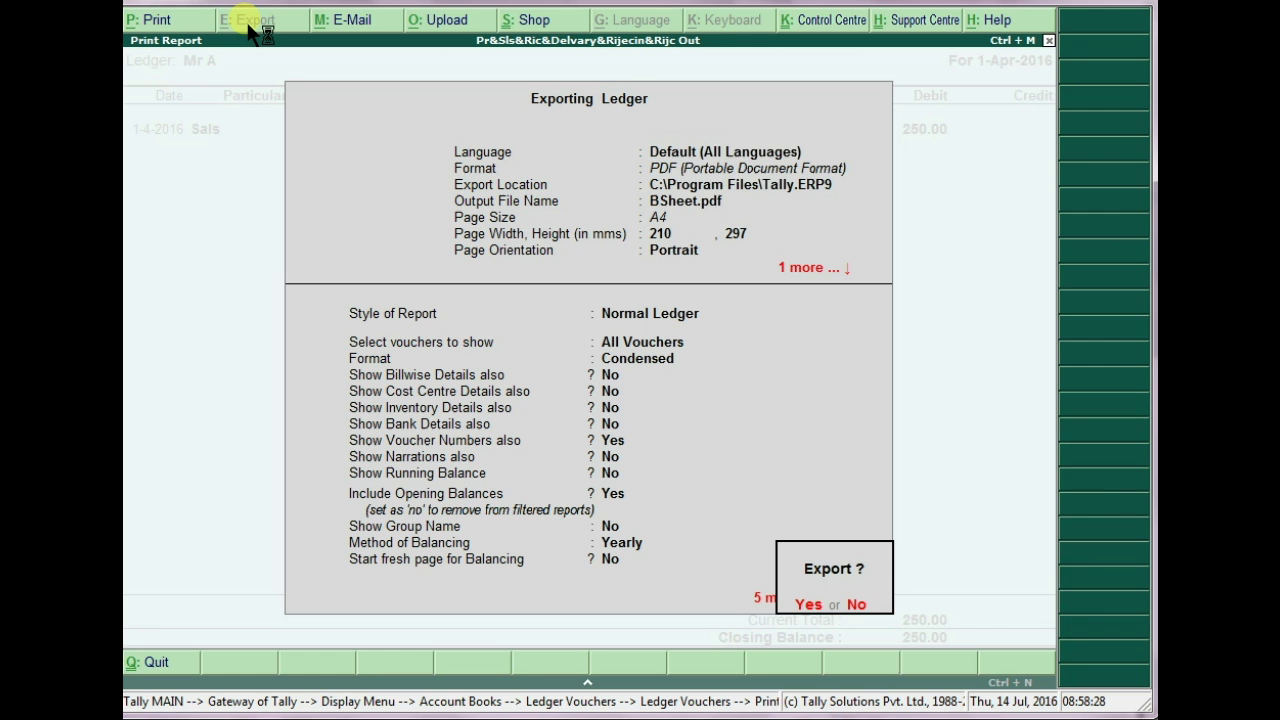
pyautogui.press('n')
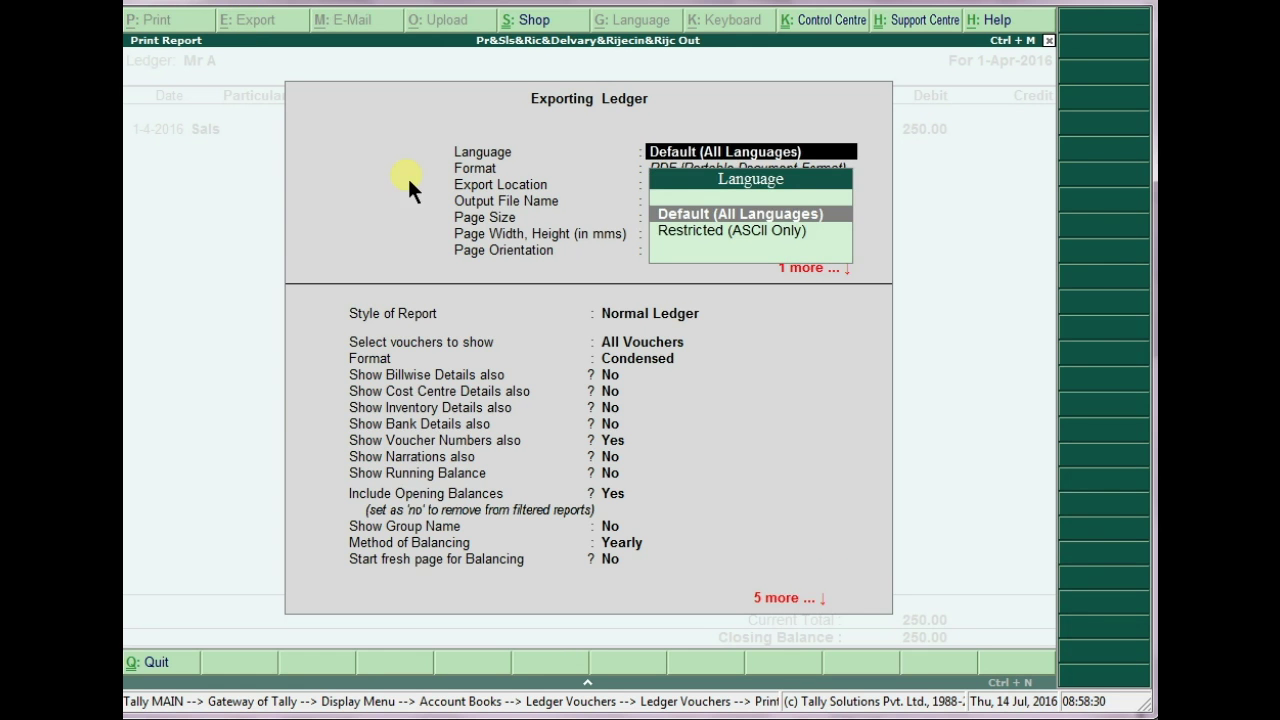
pyautogui.click(254, 28)
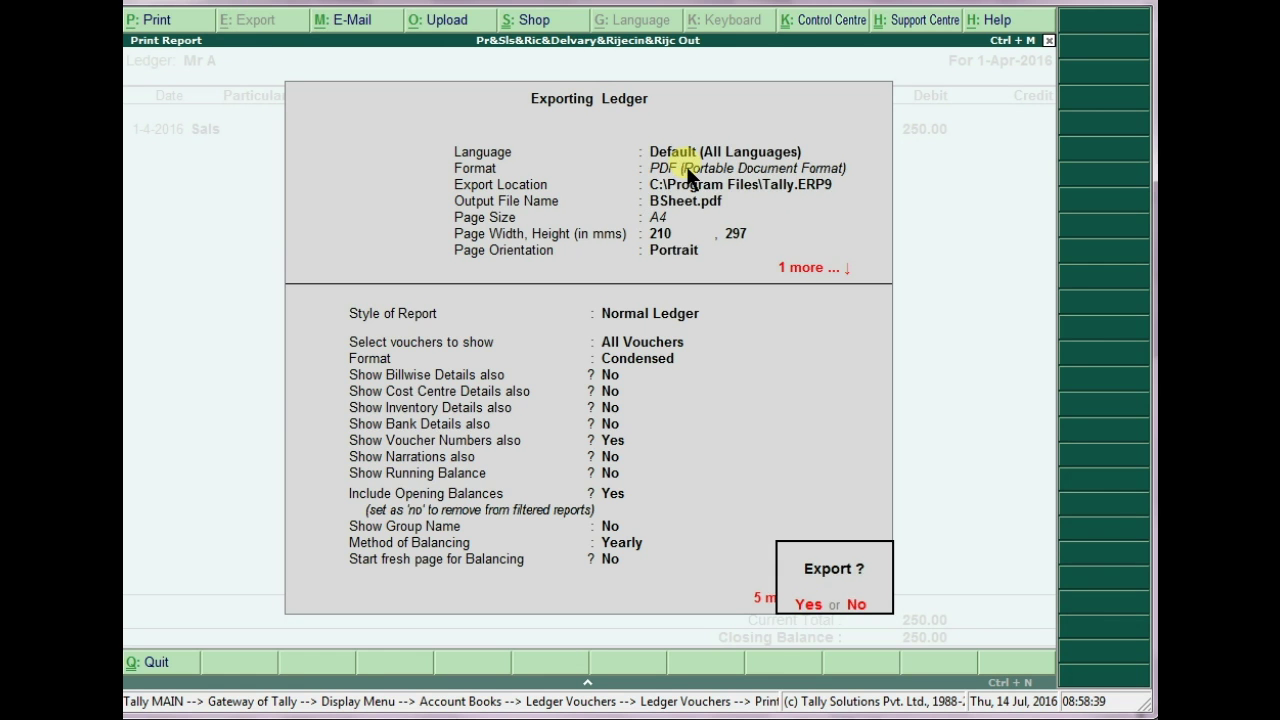
pyautogui.click(853, 604)
# Export the ledger as Excel (Spreadsheet) and dismiss the 'Failed to Create file!!!' error.
pyautogui.click(697, 213)
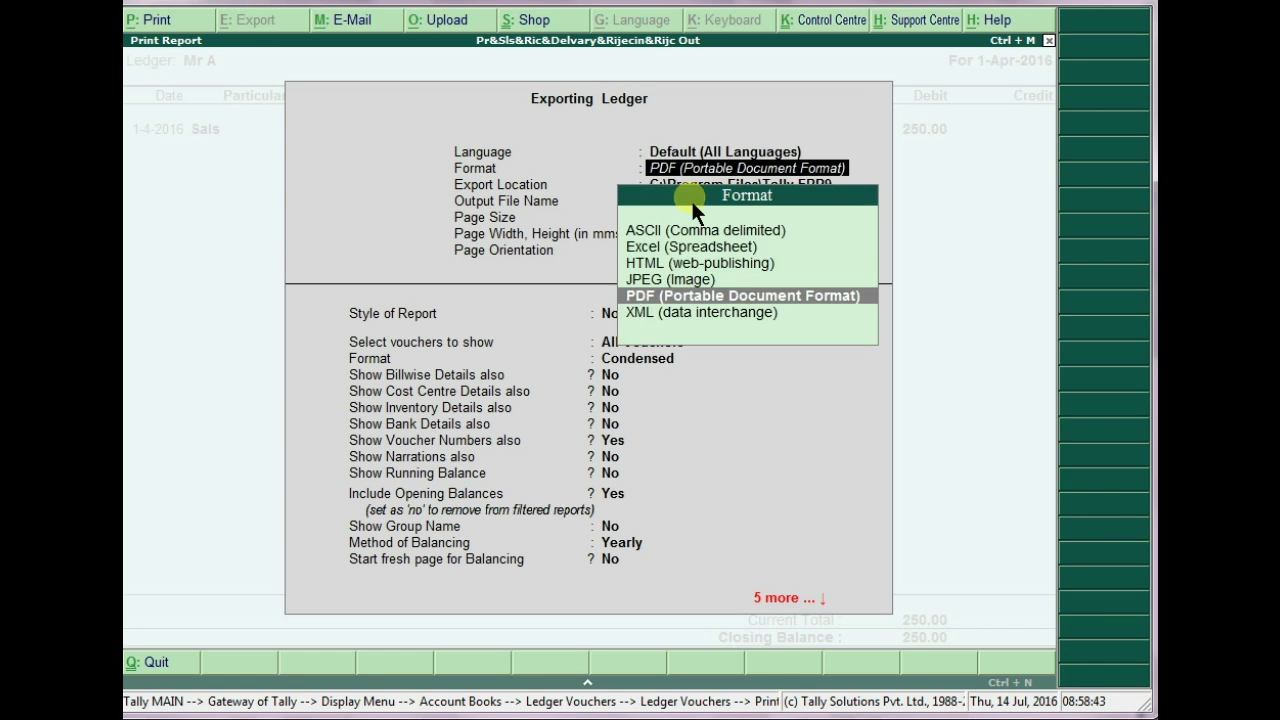
pyautogui.click(655, 248)
pyautogui.hotkey('ctrl', 'a')
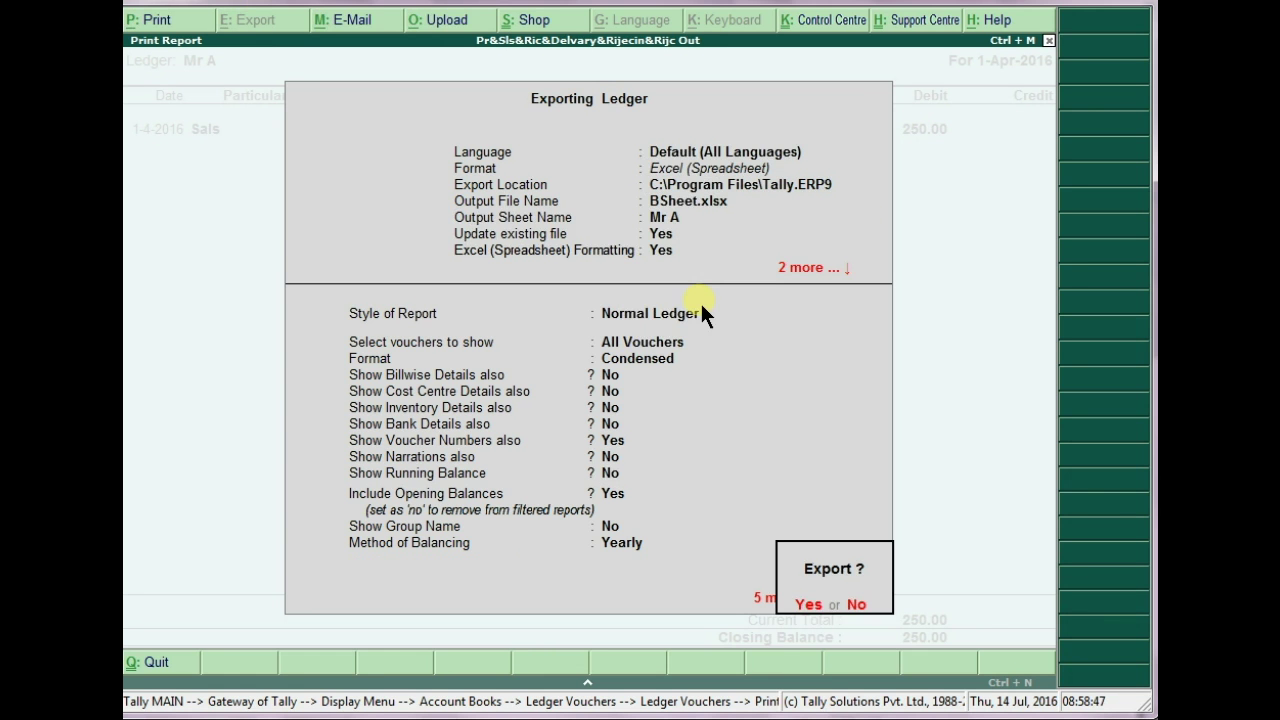
pyautogui.press('Return')
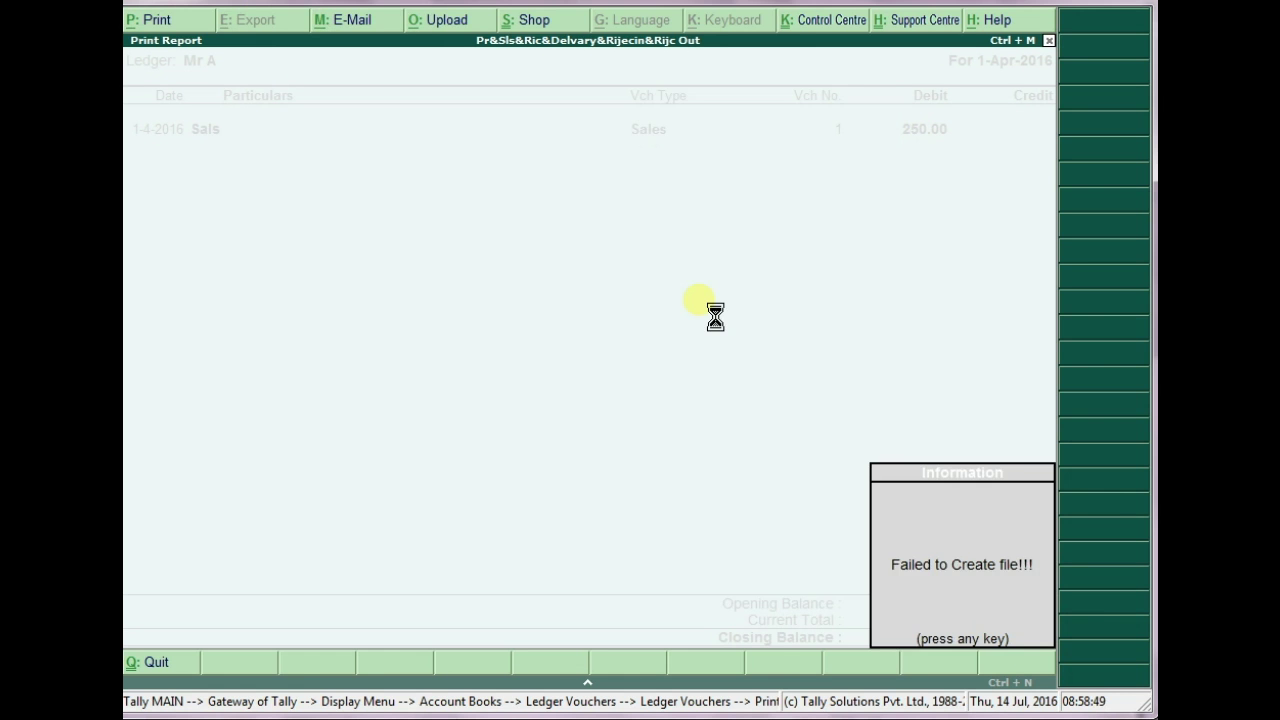
pyautogui.press('Return')
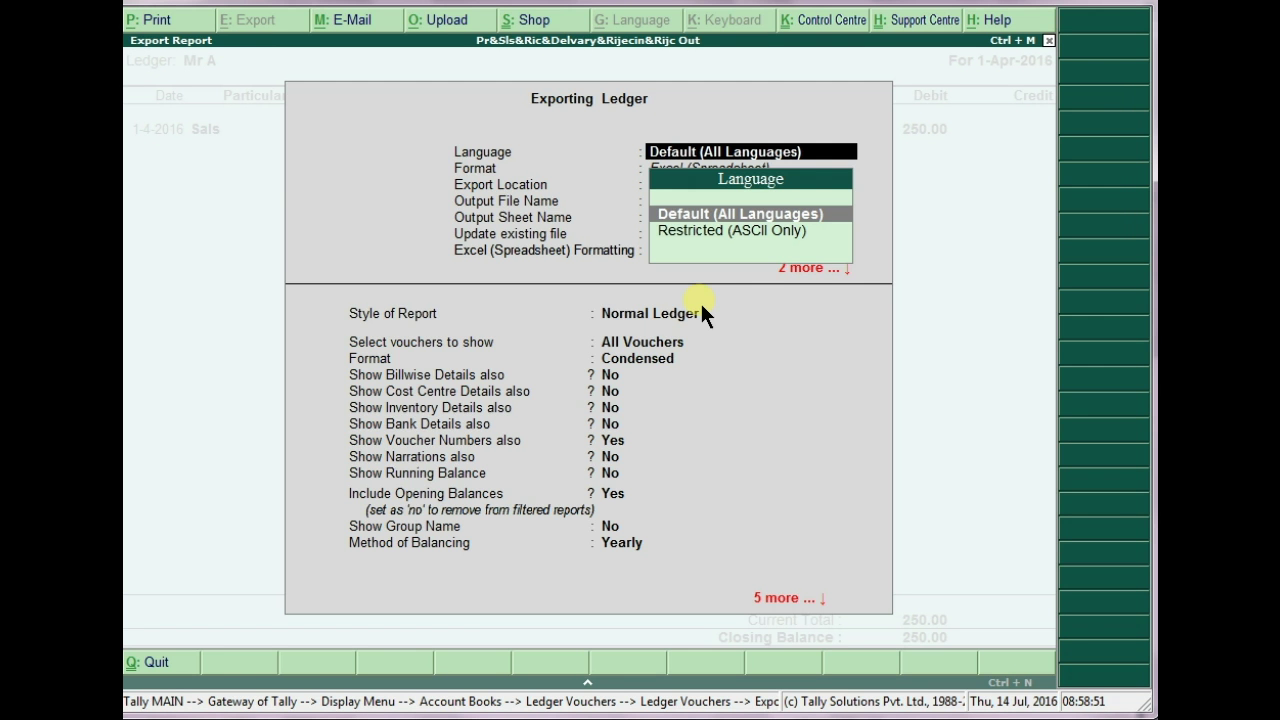